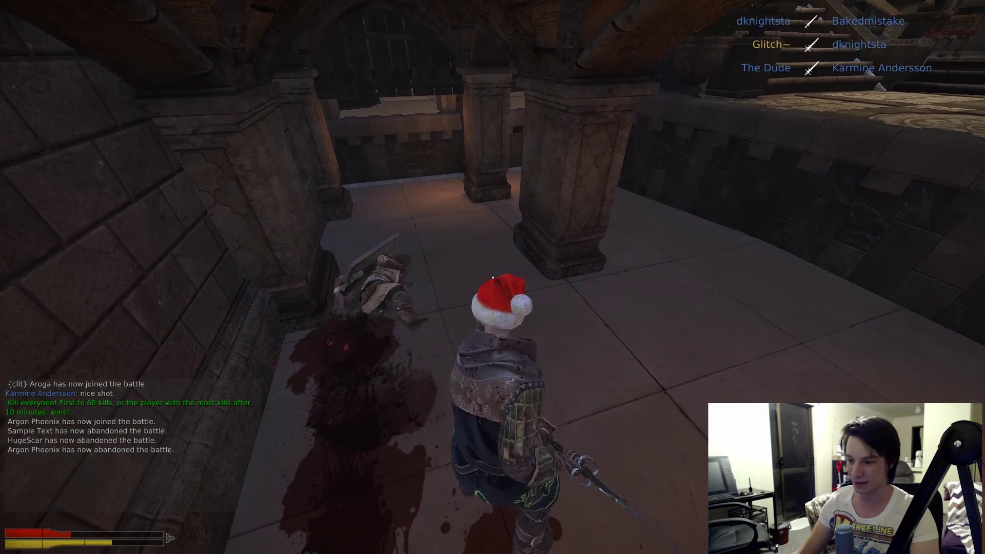
{"action": "key", "text": "w"}
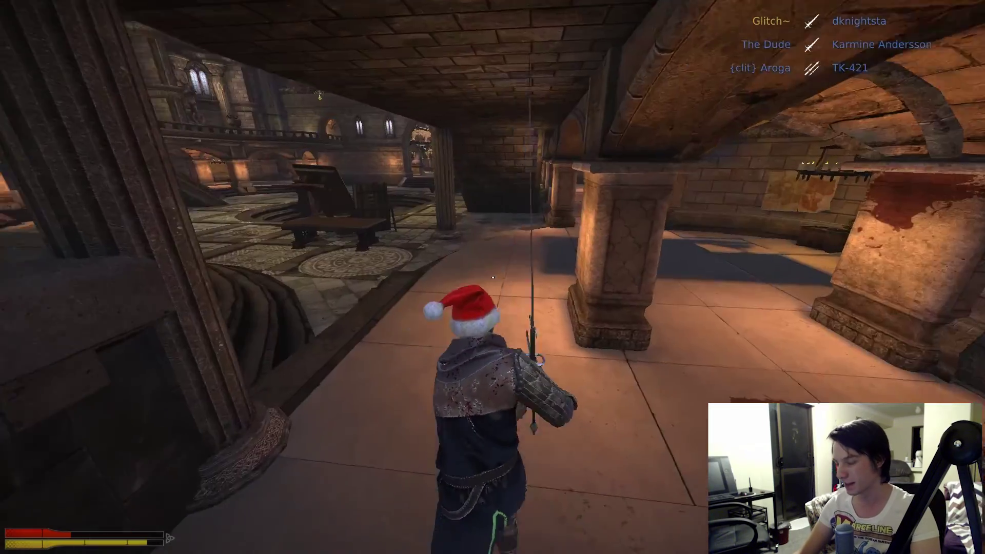
{"action": "key", "text": "w"}
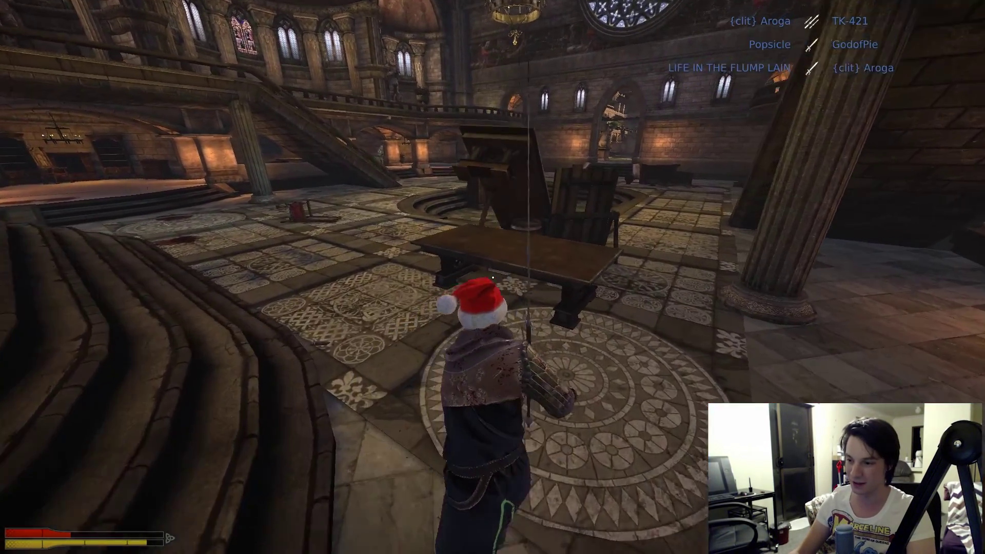
{"action": "left_click", "coordinate": [492, 277]}
{"action": "key", "text": "w"}
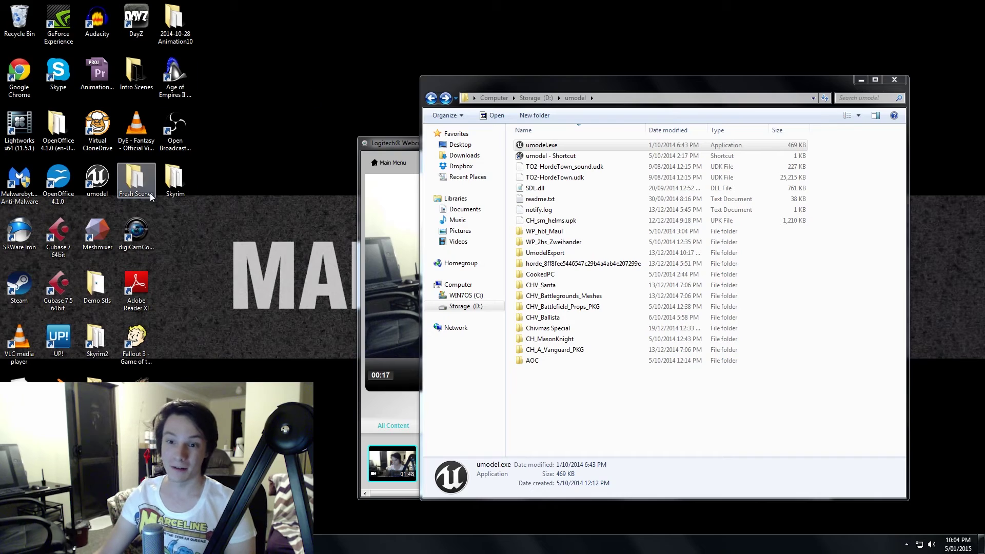
{"action": "left_click", "coordinate": [98, 188]}
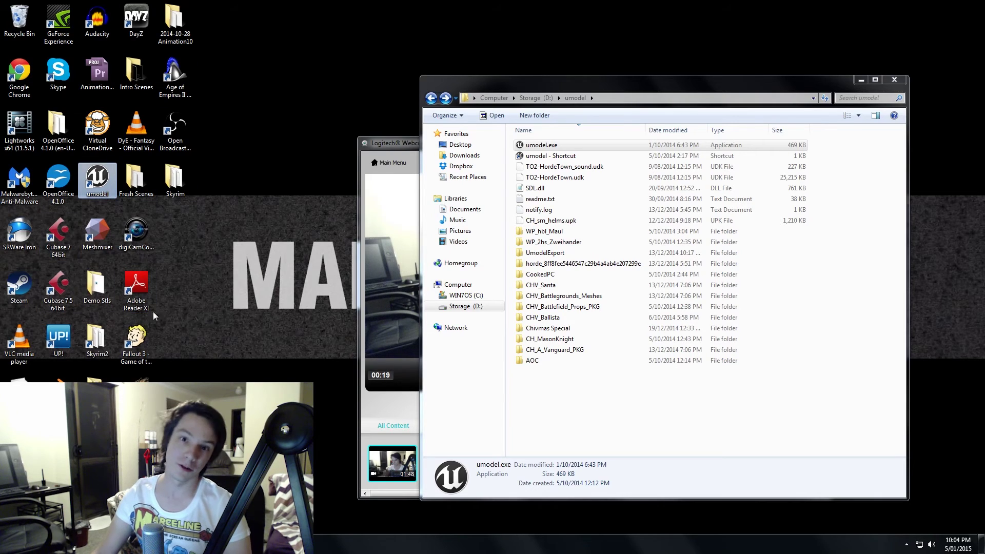
{"action": "left_click", "coordinate": [20, 389]}
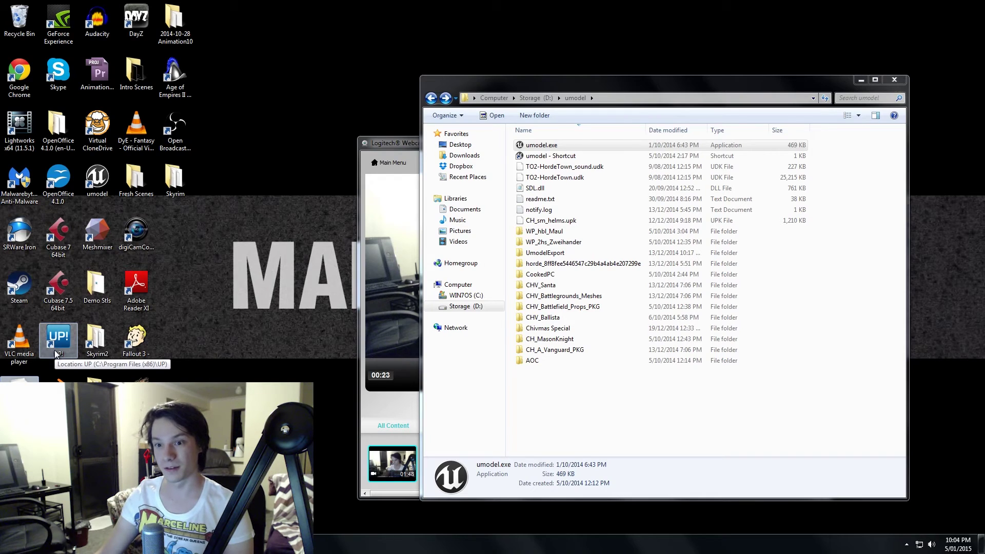
{"action": "left_click", "coordinate": [90, 229]}
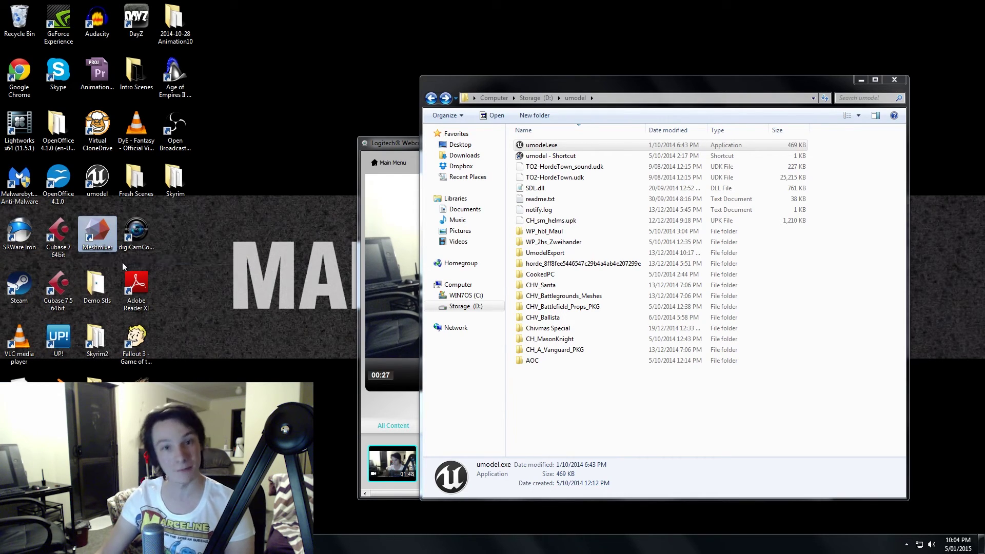
{"action": "left_click", "coordinate": [180, 247]}
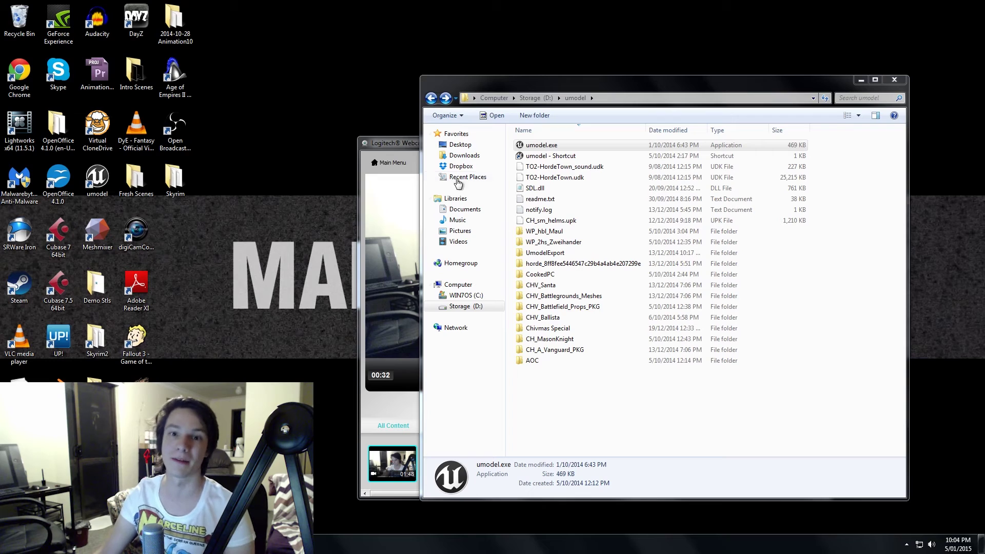
- Launch umodel.exe from the umodel folder on the D: drive and allow it to run
{"action": "left_click_drag", "start_coordinate": [570, 90], "coordinate": [517, 104]}
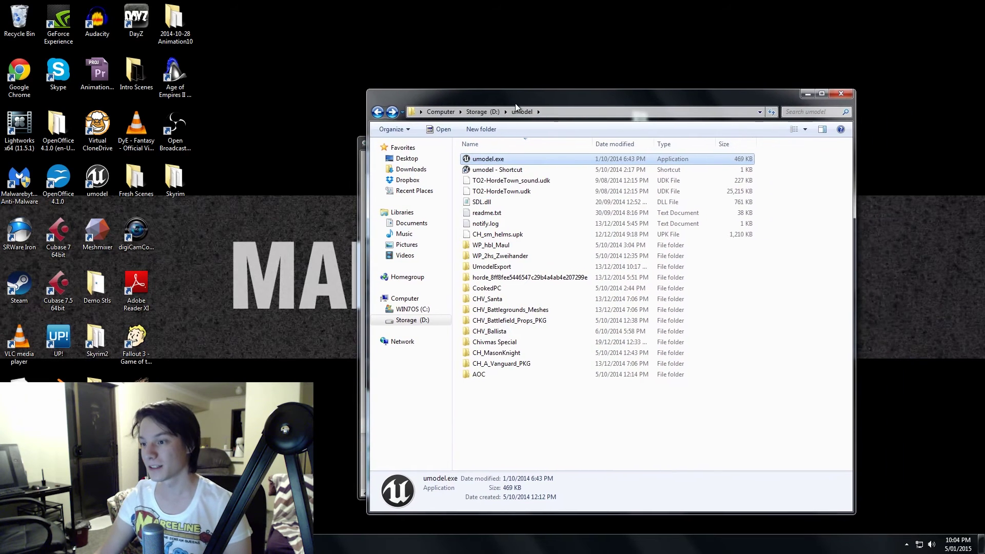
{"action": "double_click", "coordinate": [496, 161]}
{"action": "left_click", "coordinate": [521, 284]}
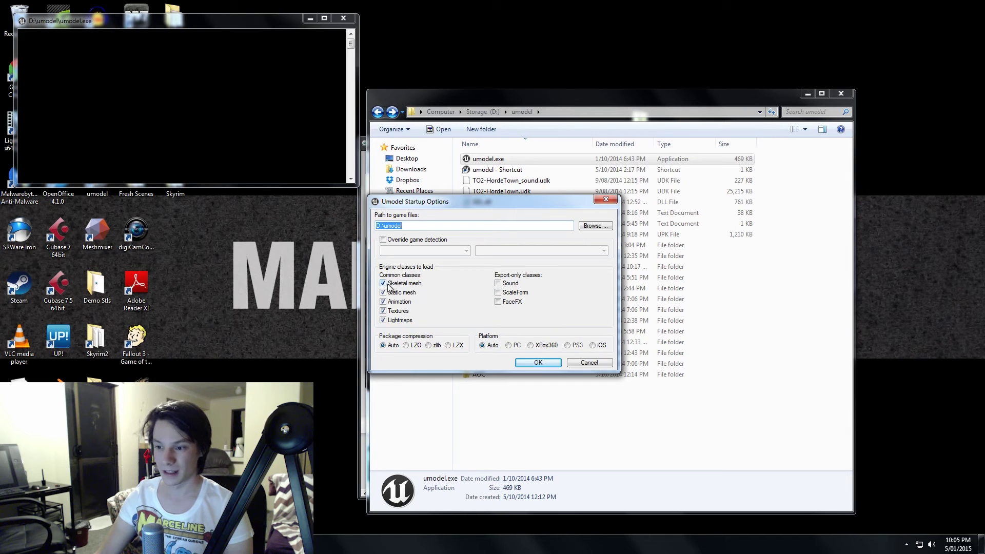
- Start umodel with only skeletal mesh and static mesh classes loaded, excluding animation, textures and lightmaps
{"action": "left_click_drag", "start_coordinate": [416, 202], "coordinate": [444, 199]}
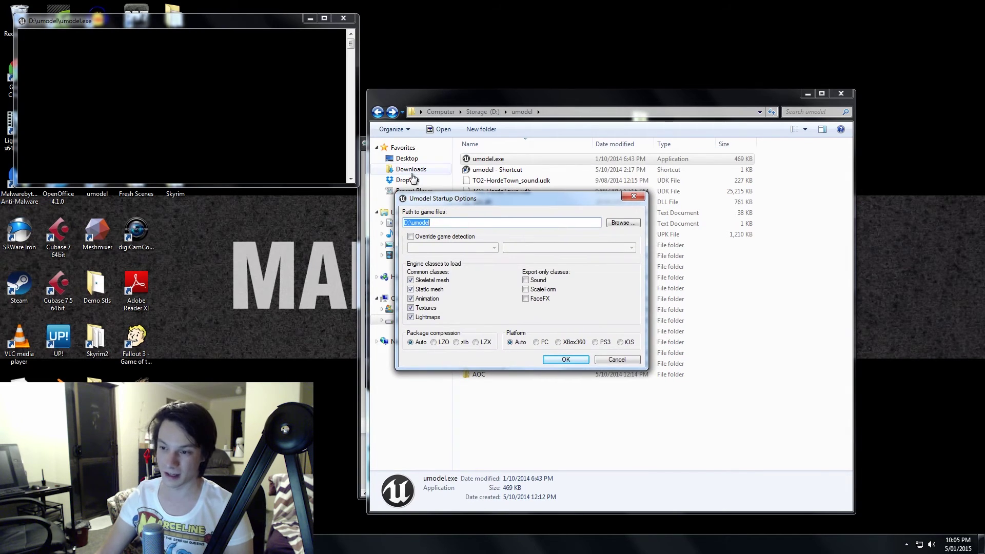
{"action": "left_click", "coordinate": [412, 299]}
{"action": "left_click", "coordinate": [411, 308]}
{"action": "left_click", "coordinate": [411, 318]}
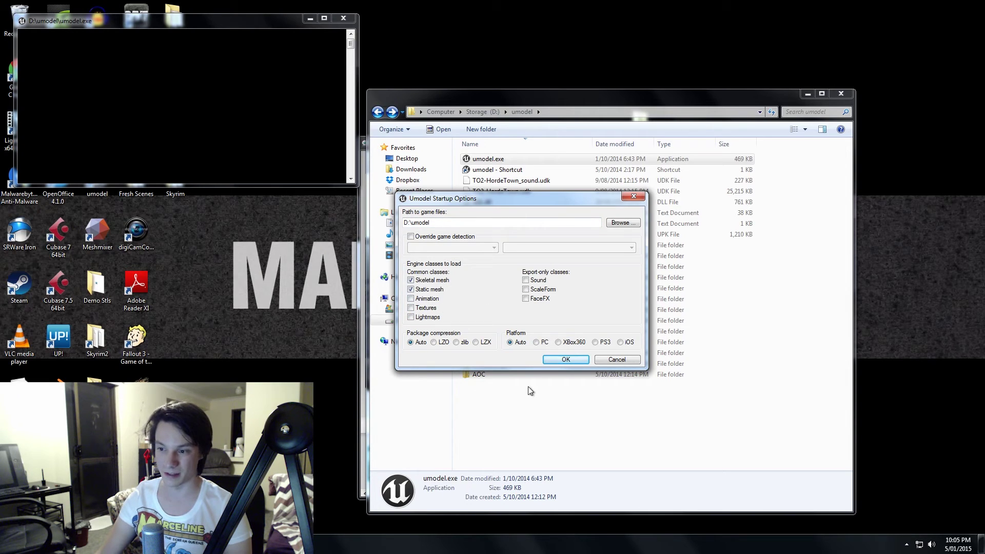
{"action": "left_click", "coordinate": [575, 361]}
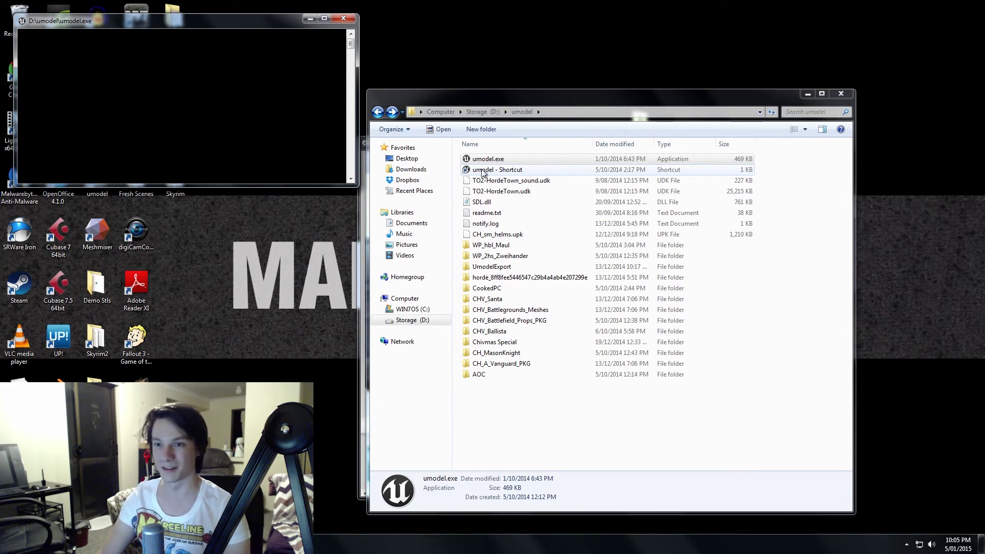
- Browse the game packages to the Characters folder inside CookedPC's AOC folder
{"action": "left_click_drag", "start_coordinate": [271, 25], "coordinate": [416, 200]}
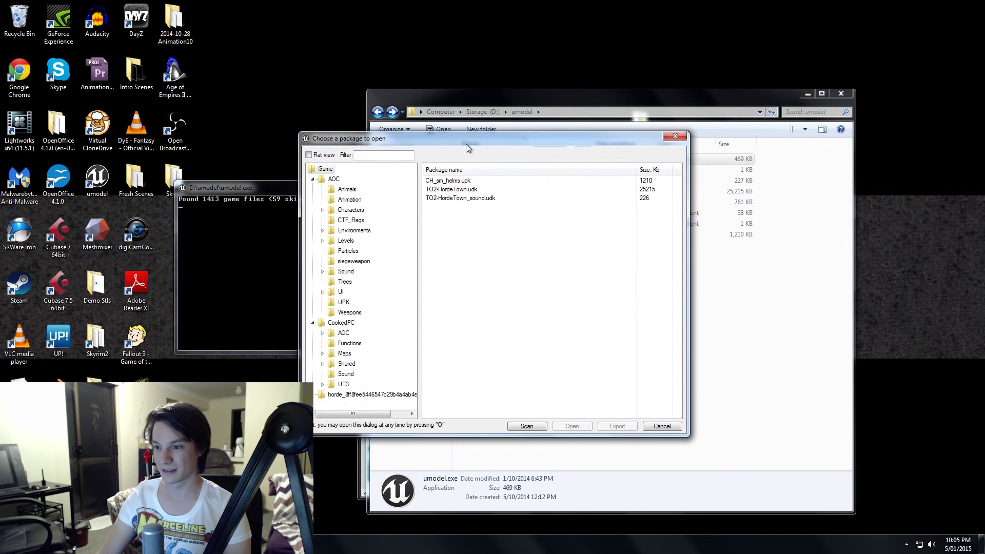
{"action": "left_click_drag", "start_coordinate": [547, 132], "coordinate": [614, 91]}
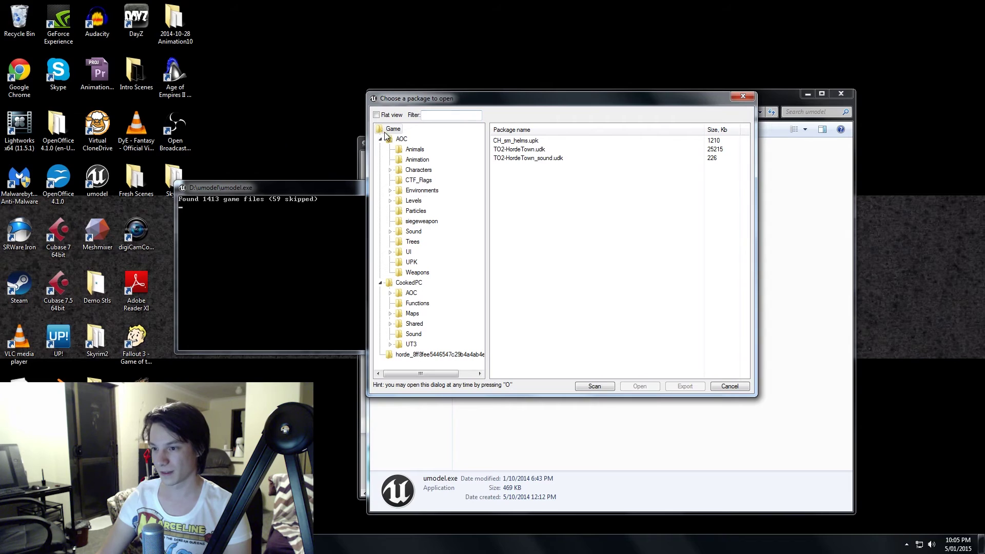
{"action": "left_click", "coordinate": [399, 140]}
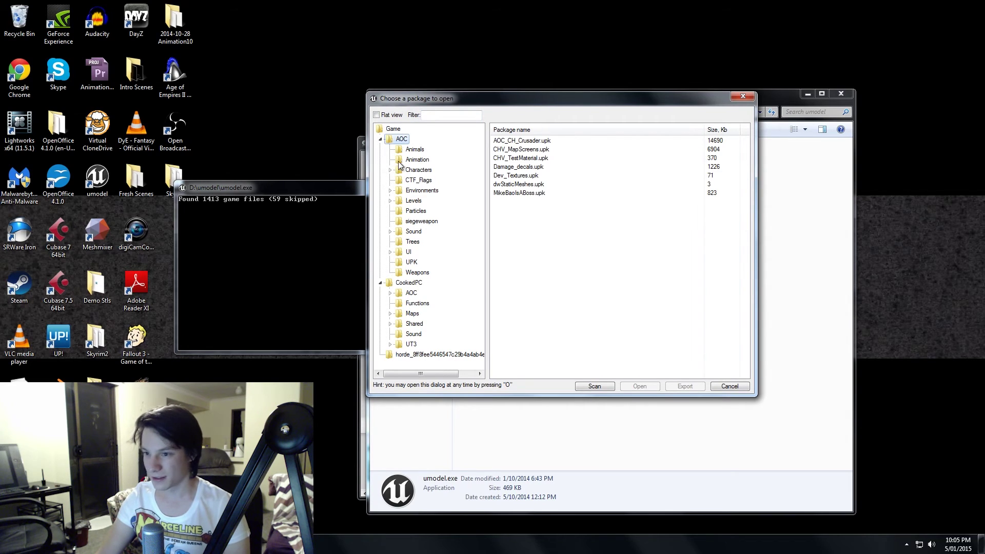
{"action": "left_click", "coordinate": [401, 294]}
{"action": "left_click", "coordinate": [391, 294]}
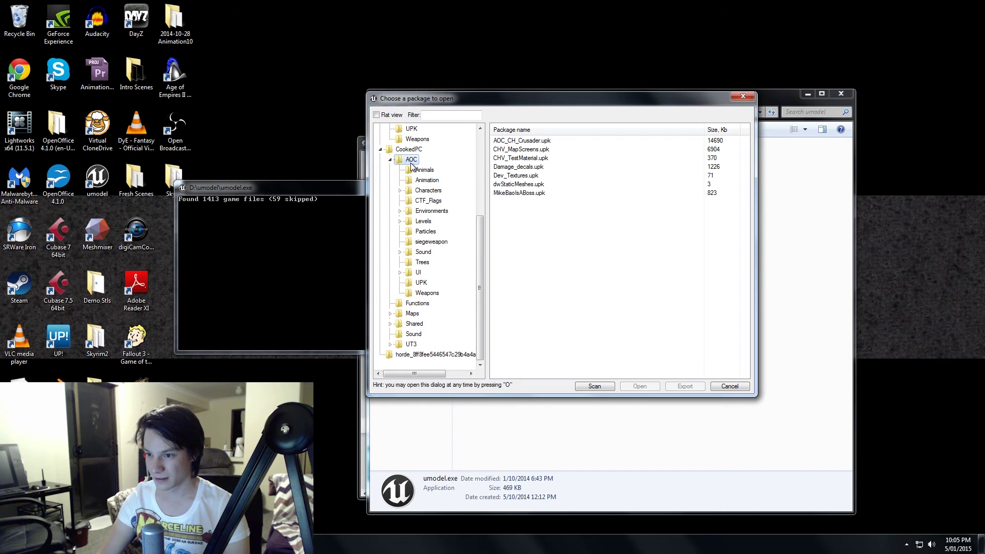
{"action": "left_click", "coordinate": [413, 172]}
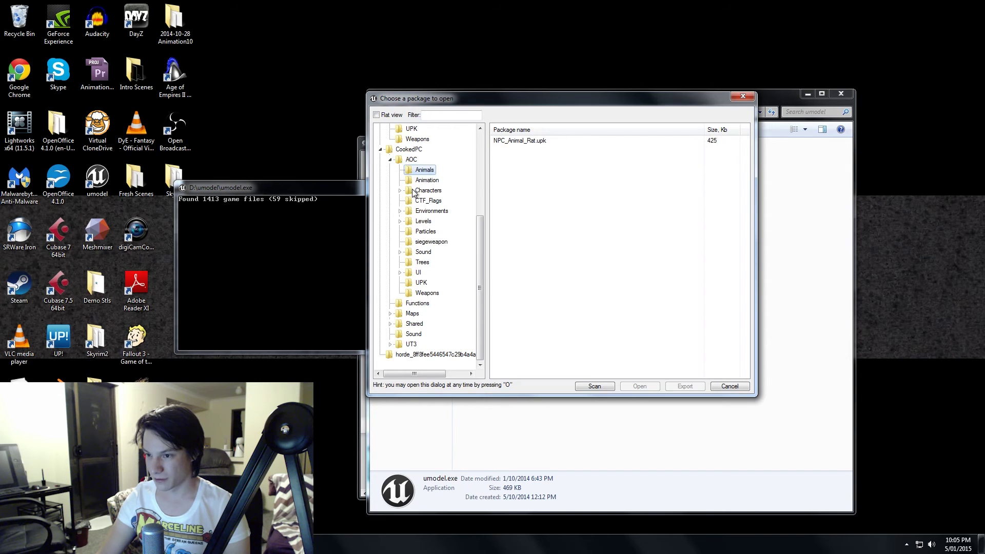
{"action": "left_click", "coordinate": [413, 192]}
- Open the CH_A_Vanguard_PKG.upk character package in the viewer
{"action": "left_click", "coordinate": [565, 174]}
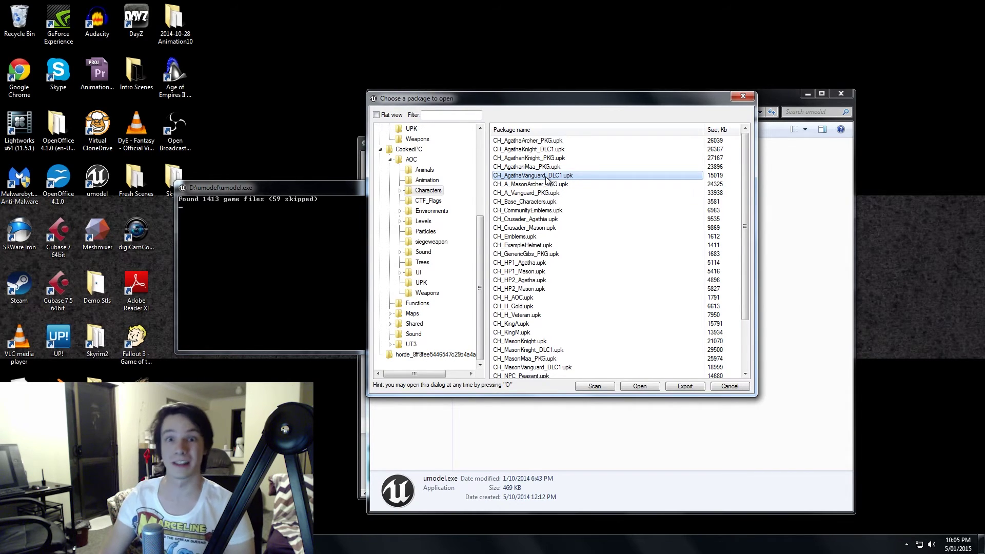
{"action": "left_click", "coordinate": [543, 185]}
{"action": "left_click", "coordinate": [542, 194]}
{"action": "double_click", "coordinate": [542, 193]}
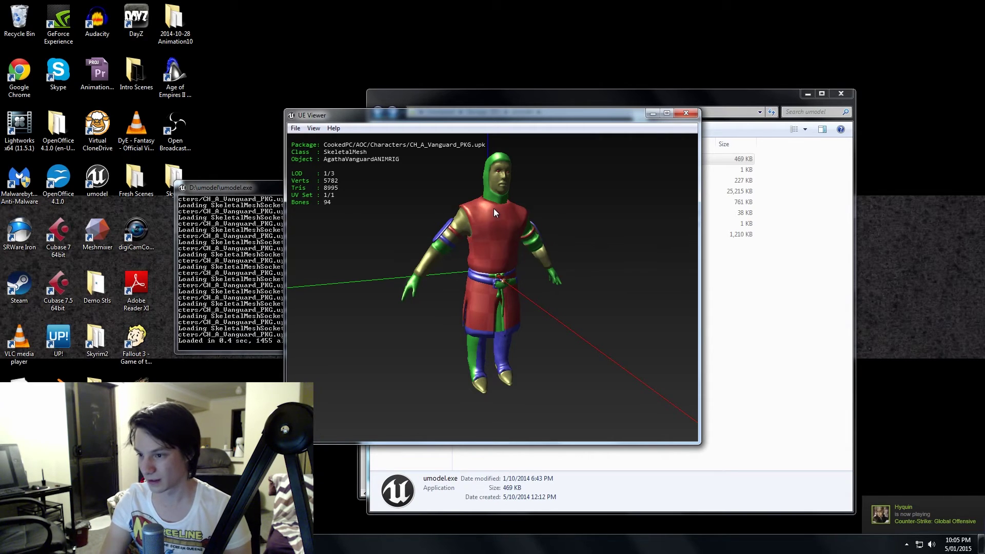
- Compare the package's Vanguard meshes and export the AgathaVanguardANIMRIG skeletal mesh
{"action": "key", "text": "Page_Down"}
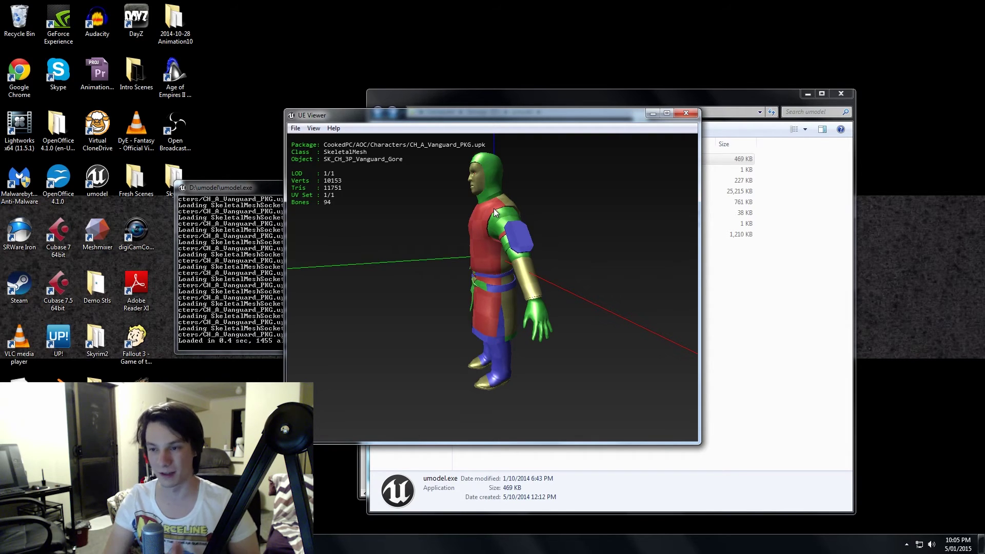
{"action": "key", "text": "Page_Up"}
{"action": "key", "text": "Page_Down"}
{"action": "key", "text": "Page_Up"}
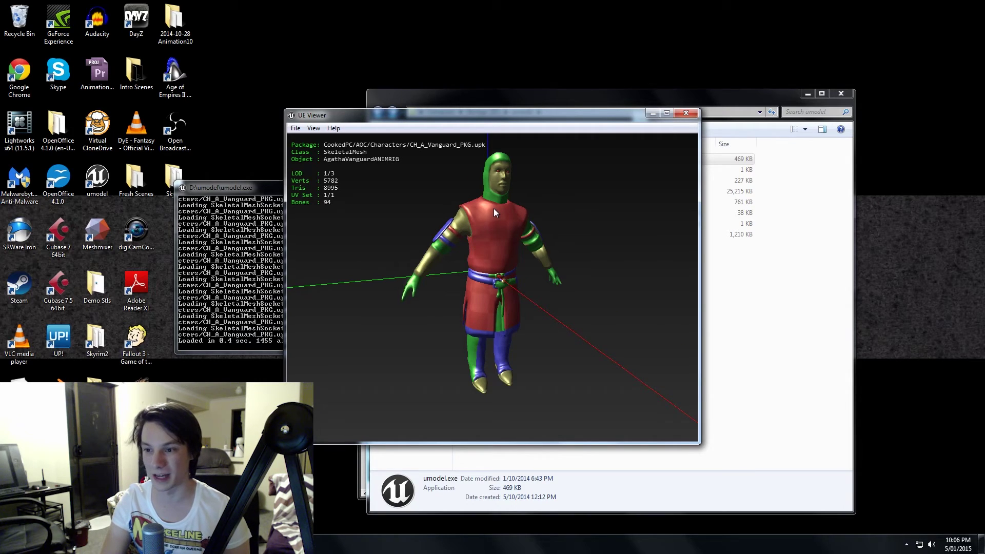
{"action": "key", "text": "ctrl+x"}
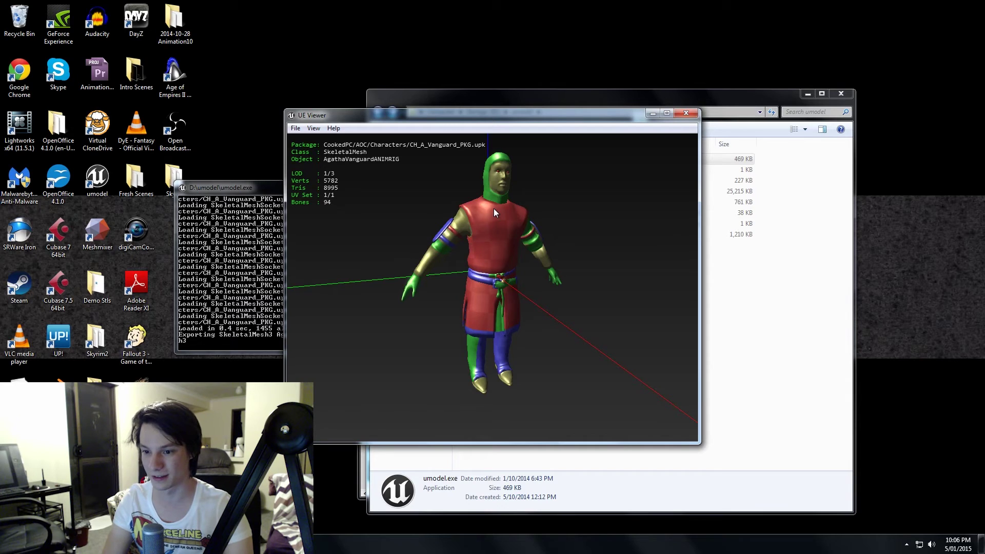
- Close the model viewer and locate the exported CH_A_Vanguard_PKG folder in the umodel directory
{"action": "left_click", "coordinate": [681, 115]}
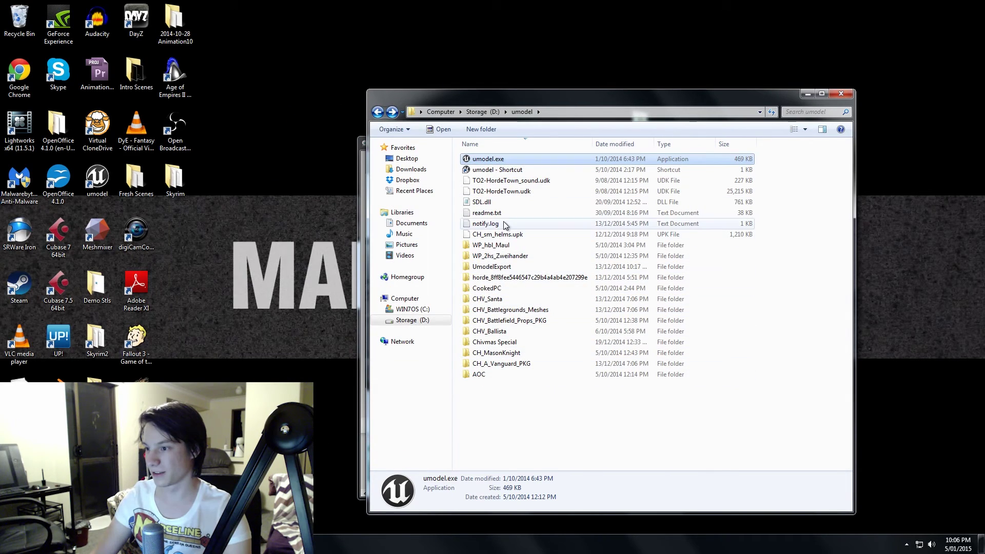
{"action": "left_click", "coordinate": [475, 353]}
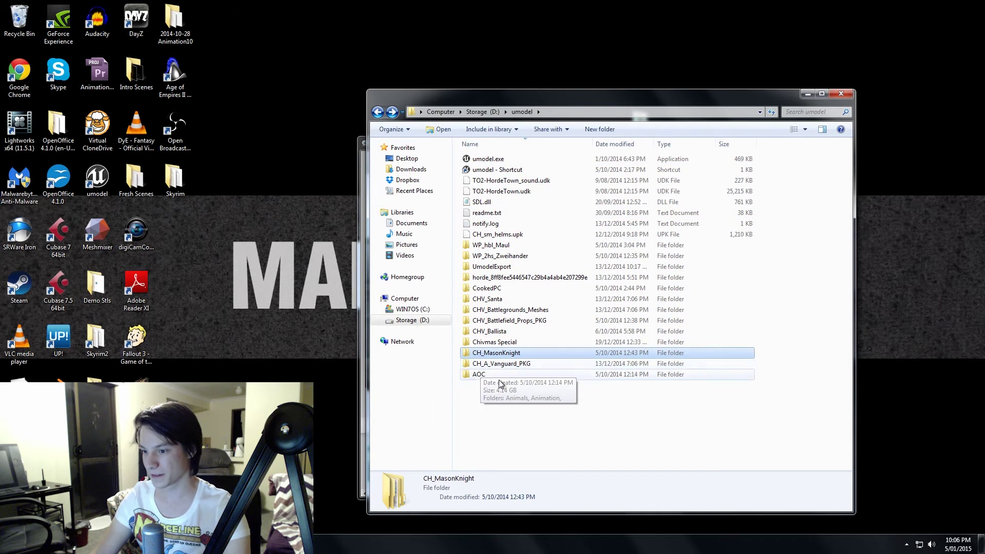
{"action": "left_click", "coordinate": [476, 363]}
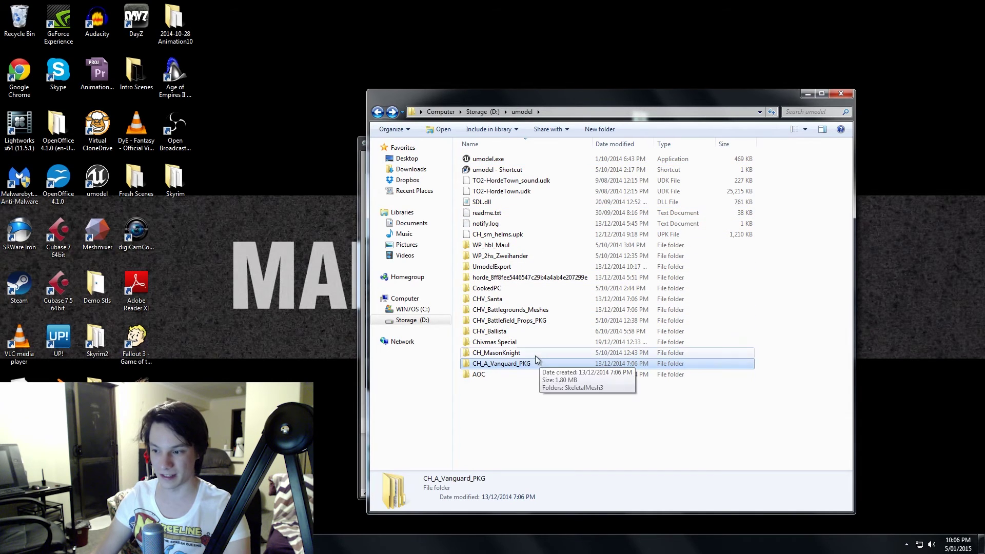
- Relaunch umodel.exe with animation loading kept on and skeletal mesh, static mesh and textures turned off
{"action": "double_click", "coordinate": [492, 158]}
{"action": "left_click", "coordinate": [528, 281]}
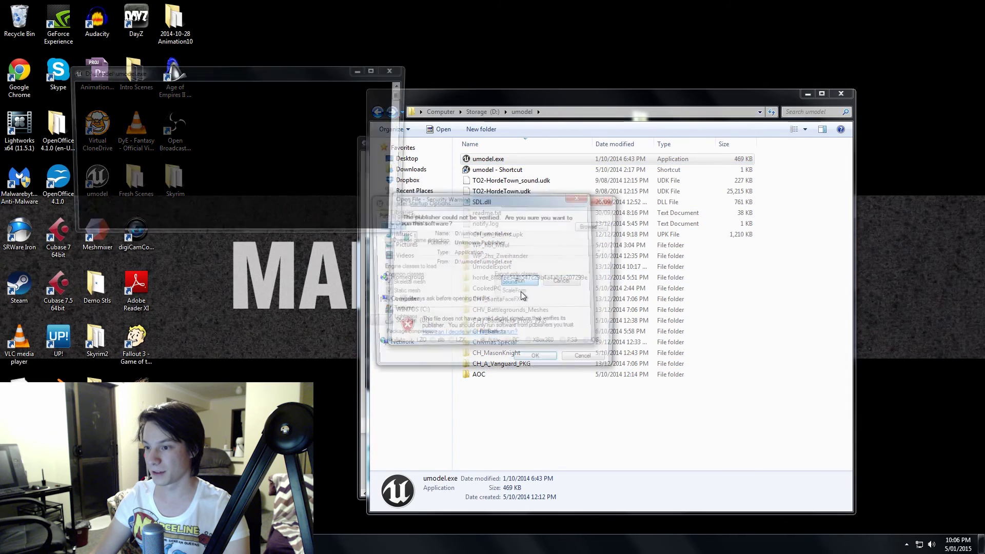
{"action": "left_click", "coordinate": [384, 283]}
{"action": "left_click", "coordinate": [384, 293]}
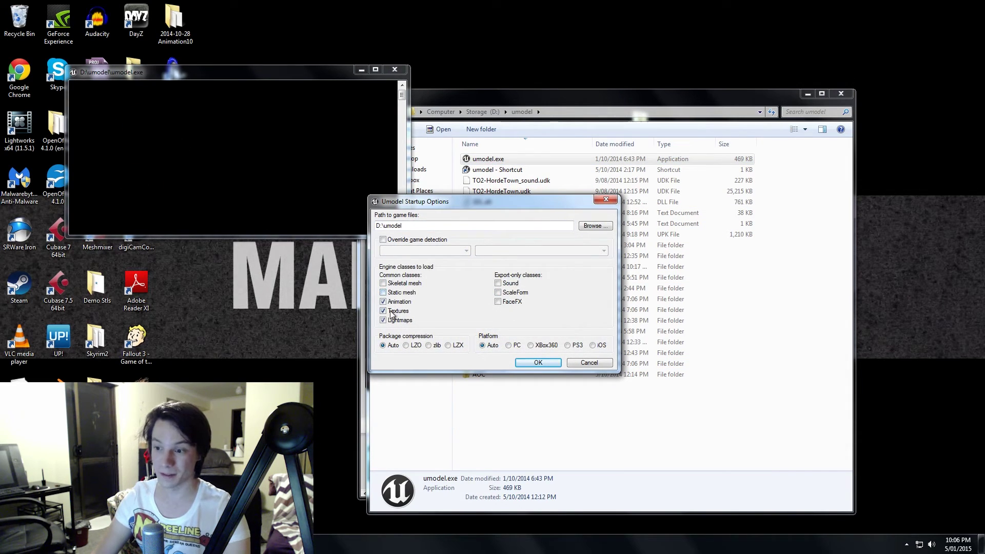
{"action": "left_click", "coordinate": [391, 311]}
{"action": "left_click", "coordinate": [521, 363]}
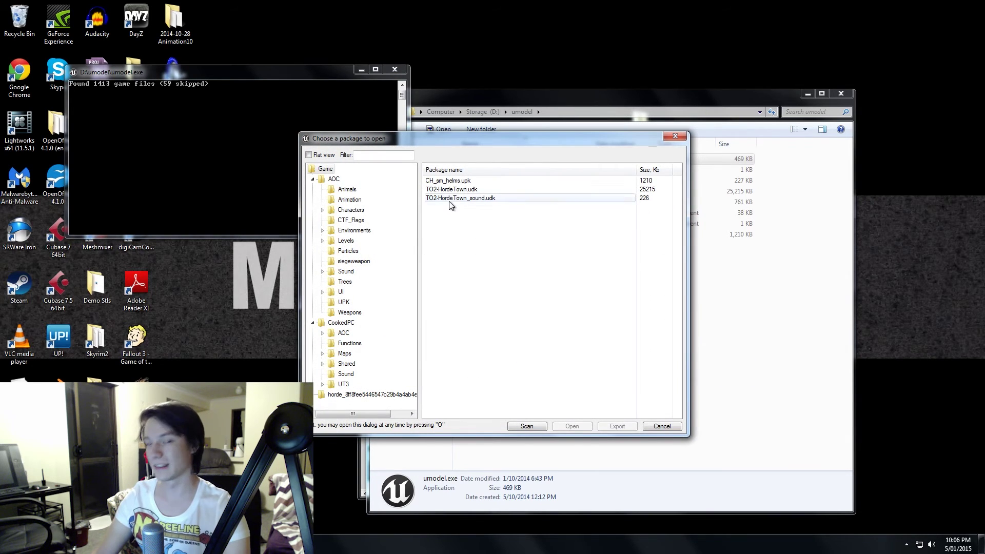
- Browse the packages in the AOC Animation folder for weapon and Vanguard animation sets
{"action": "left_click", "coordinate": [344, 200]}
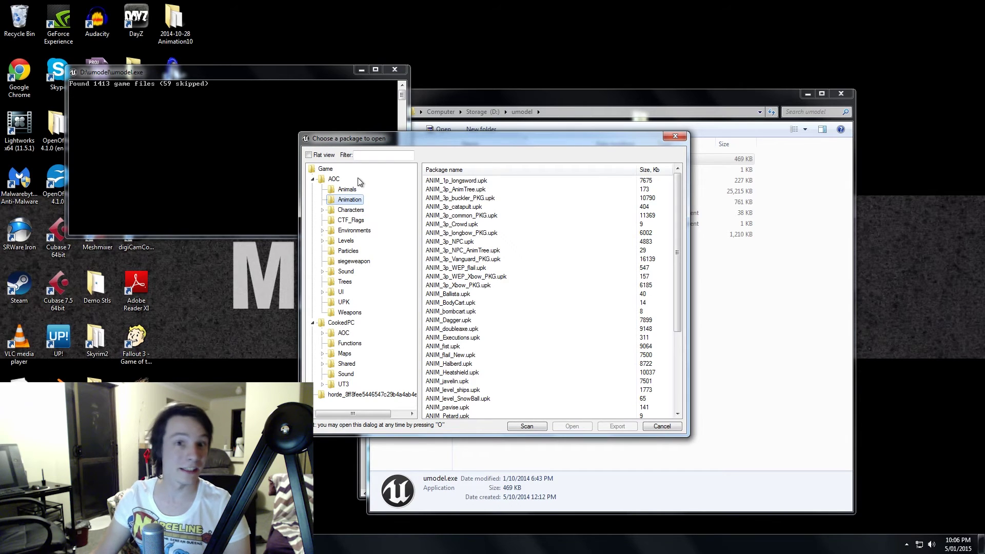
{"action": "left_click", "coordinate": [456, 207]}
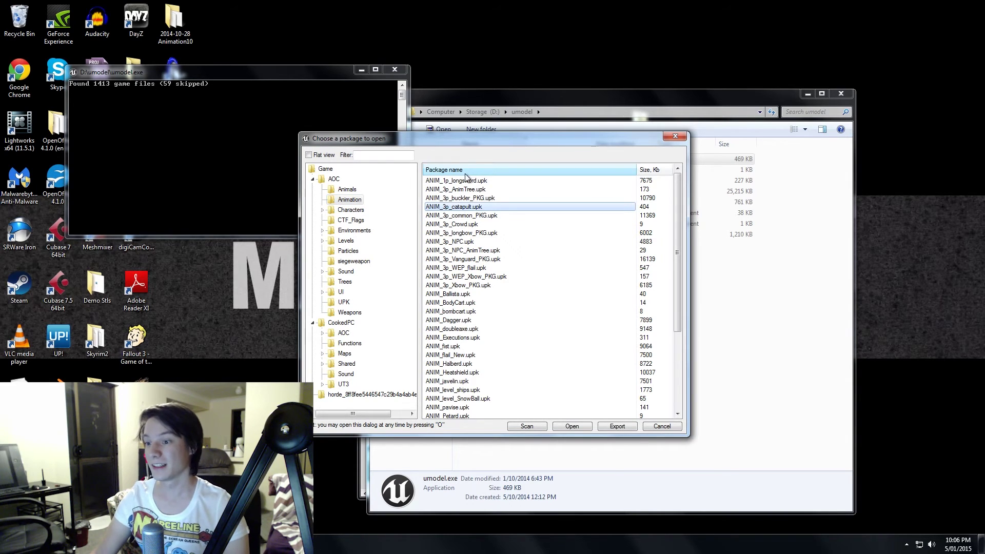
{"action": "scroll", "coordinate": [488, 213], "scroll_direction": "down", "scroll_amount": 5}
{"action": "scroll", "coordinate": [505, 280], "scroll_direction": "up", "scroll_amount": 5}
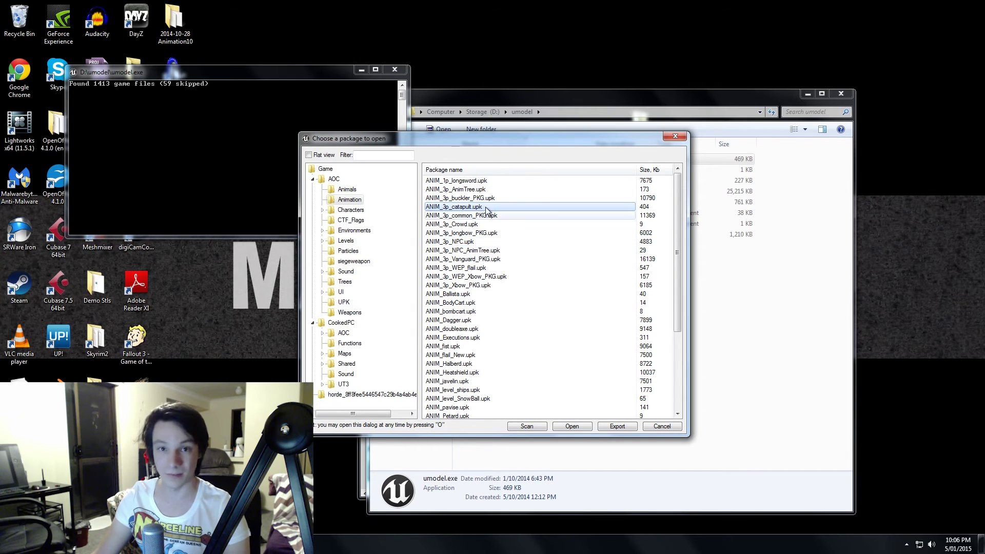
{"action": "scroll", "coordinate": [490, 252], "scroll_direction": "down", "scroll_amount": 4}
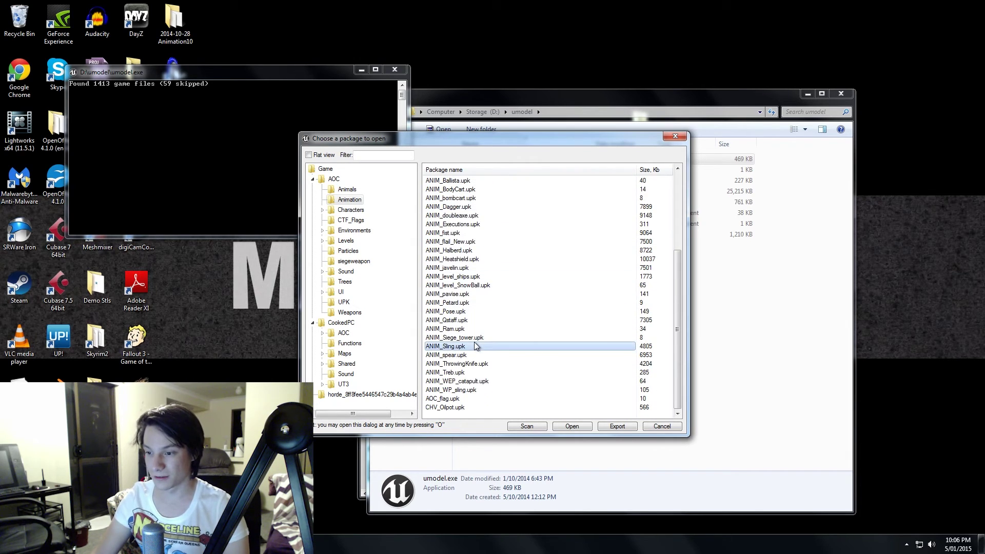
{"action": "left_click", "coordinate": [468, 303]}
{"action": "scroll", "coordinate": [487, 265], "scroll_direction": "up", "scroll_amount": 3}
{"action": "scroll", "coordinate": [486, 265], "scroll_direction": "up", "scroll_amount": 2}
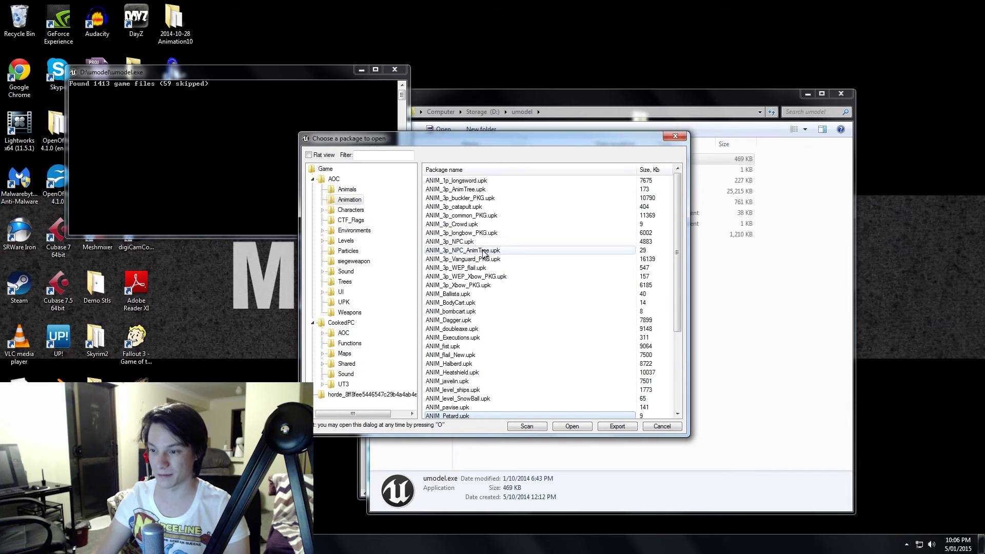
{"action": "left_click", "coordinate": [460, 180]}
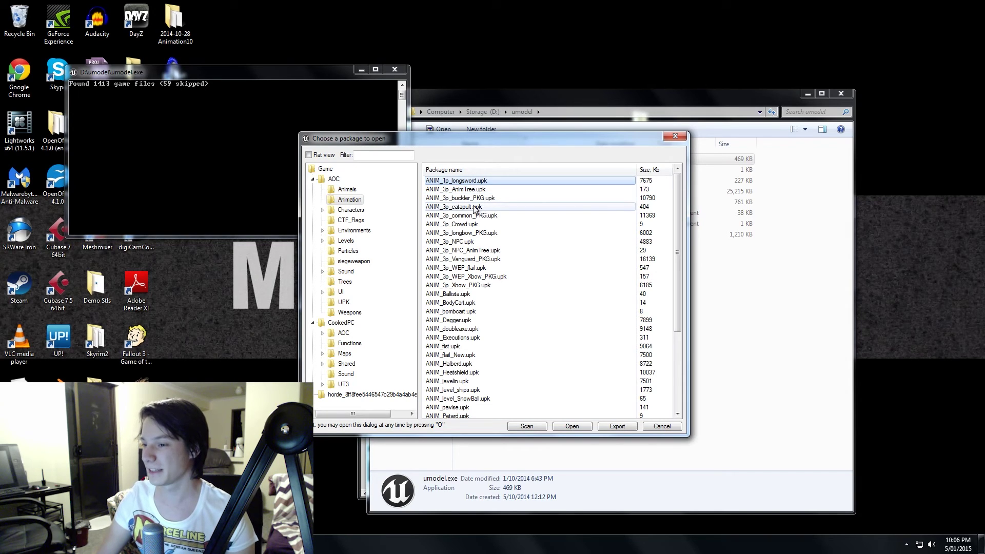
{"action": "left_click", "coordinate": [467, 190]}
{"action": "scroll", "coordinate": [509, 216], "scroll_direction": "down", "scroll_amount": 2}
{"action": "scroll", "coordinate": [505, 215], "scroll_direction": "down", "scroll_amount": 3}
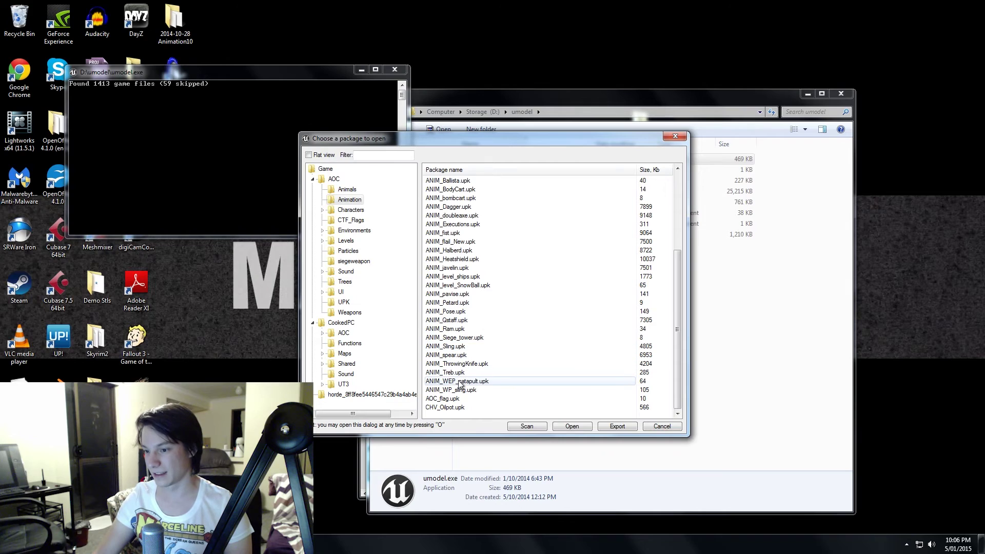
{"action": "scroll", "coordinate": [460, 359], "scroll_direction": "up", "scroll_amount": 4}
{"action": "left_click", "coordinate": [459, 181]}
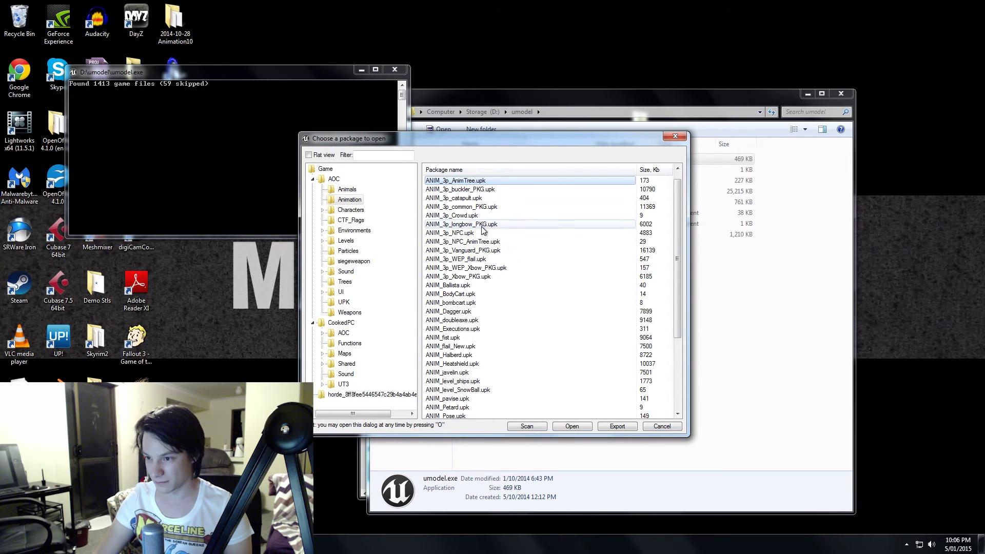
{"action": "left_click", "coordinate": [484, 251]}
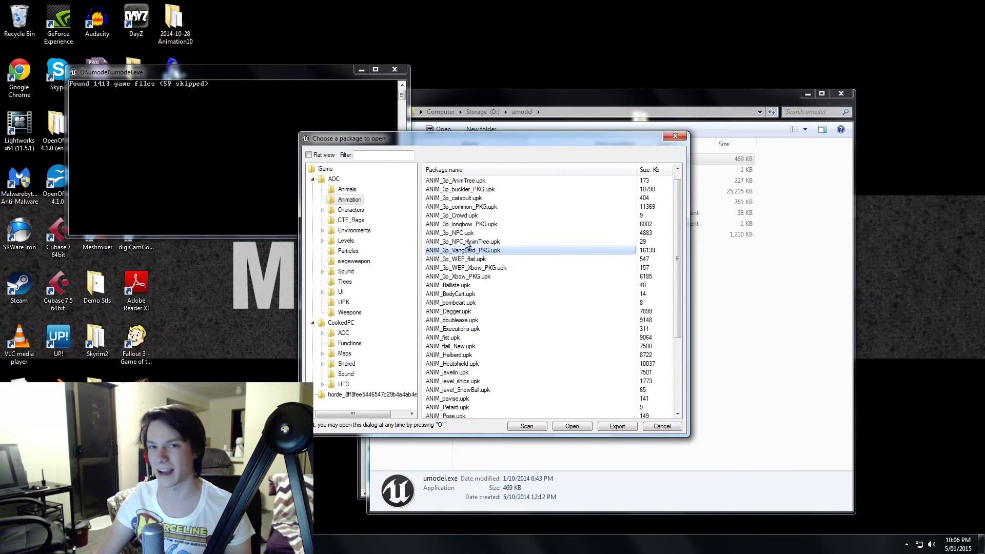
{"action": "scroll", "coordinate": [477, 251], "scroll_direction": "down", "scroll_amount": 1}
{"action": "scroll", "coordinate": [493, 254], "scroll_direction": "up", "scroll_amount": 2}
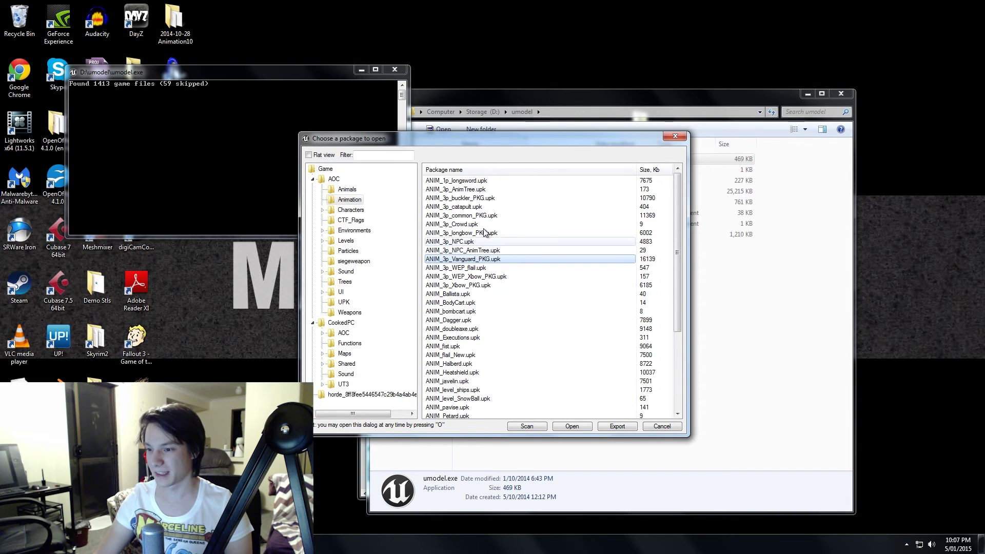
- Open the ANIM_1p_longsword.upk package in the viewer, return to the package chooser and export its animation sets
{"action": "left_click", "coordinate": [474, 181]}
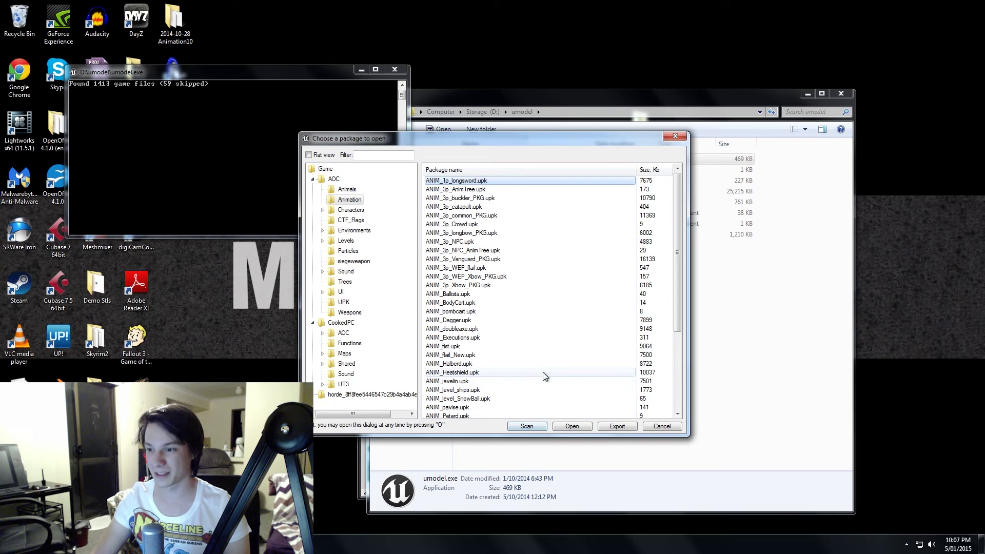
{"action": "left_click", "coordinate": [573, 426]}
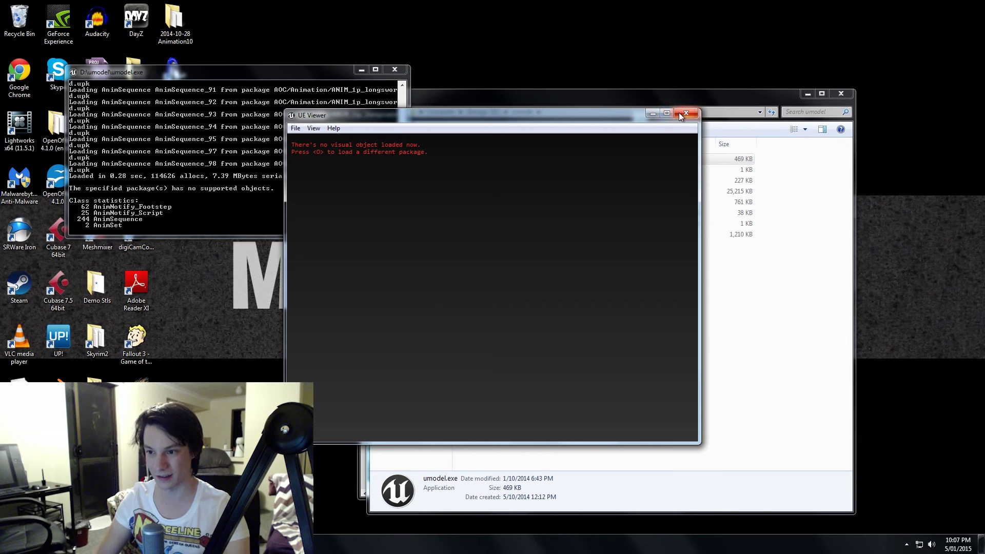
{"action": "key", "text": "o"}
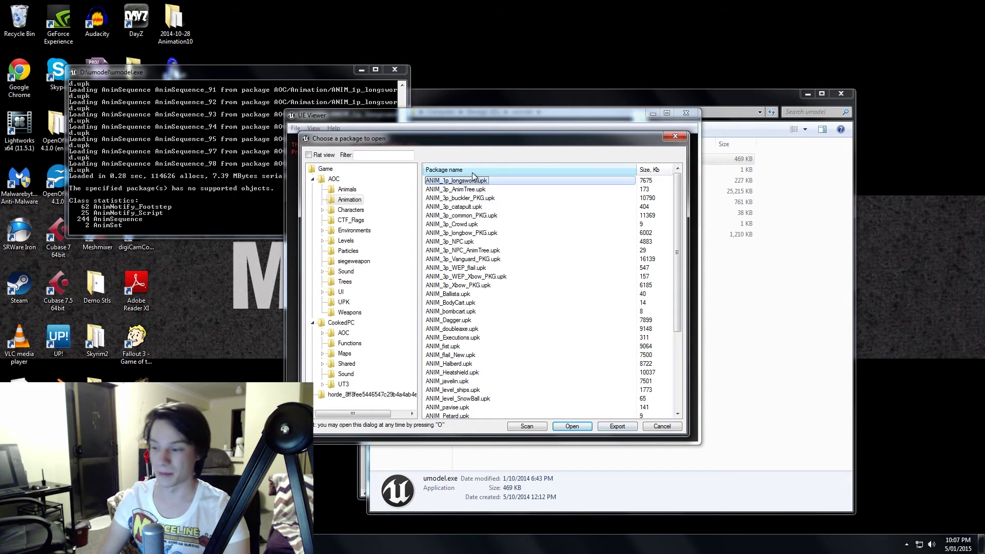
{"action": "left_click", "coordinate": [611, 426]}
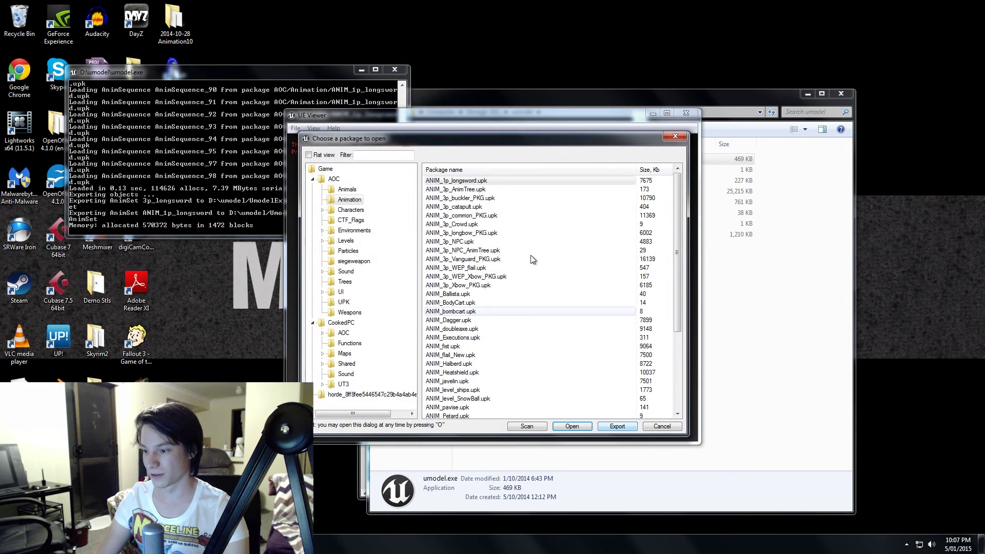
- Export the animation sets of the ANIM_3p_Vanguard_PKG.upk package
{"action": "left_click", "coordinate": [490, 268]}
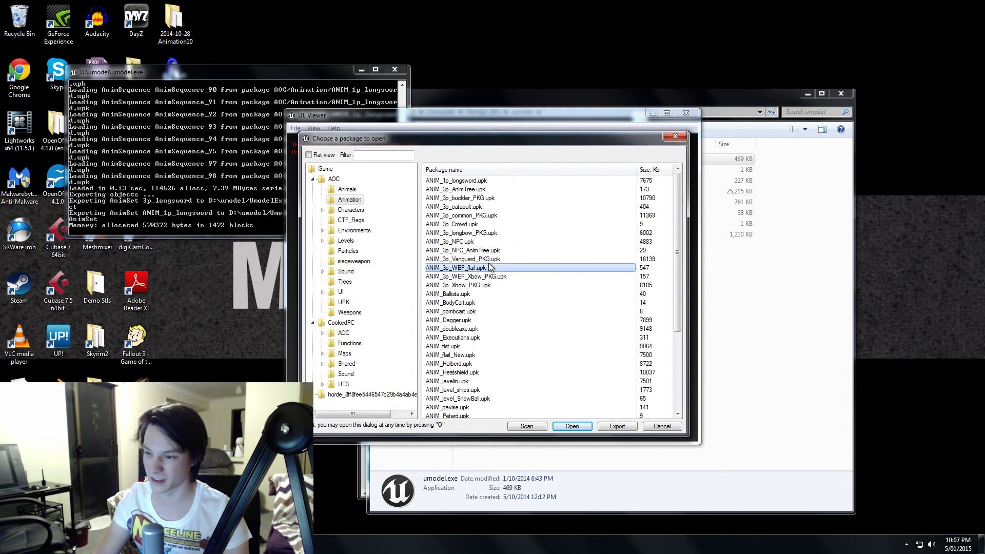
{"action": "key", "text": "Up"}
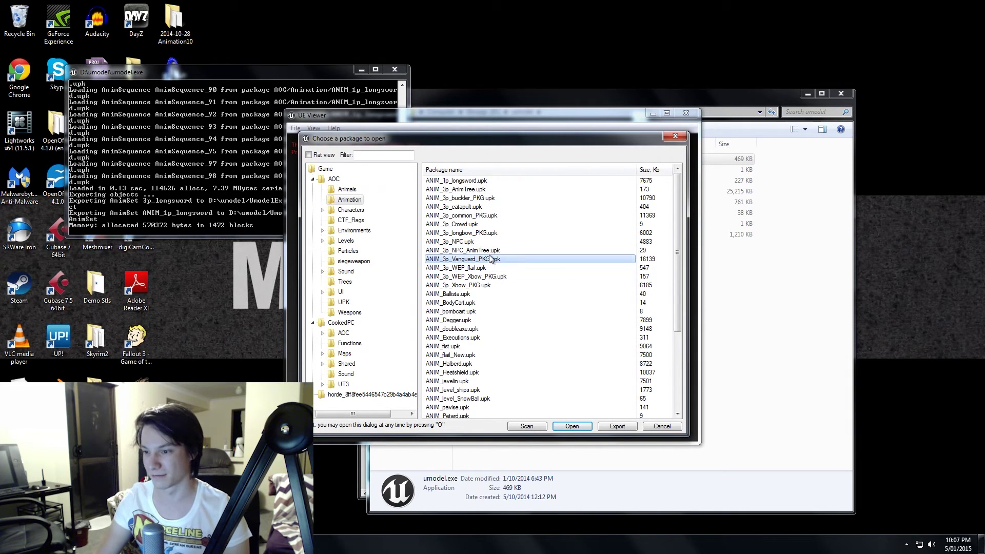
{"action": "left_click", "coordinate": [617, 426]}
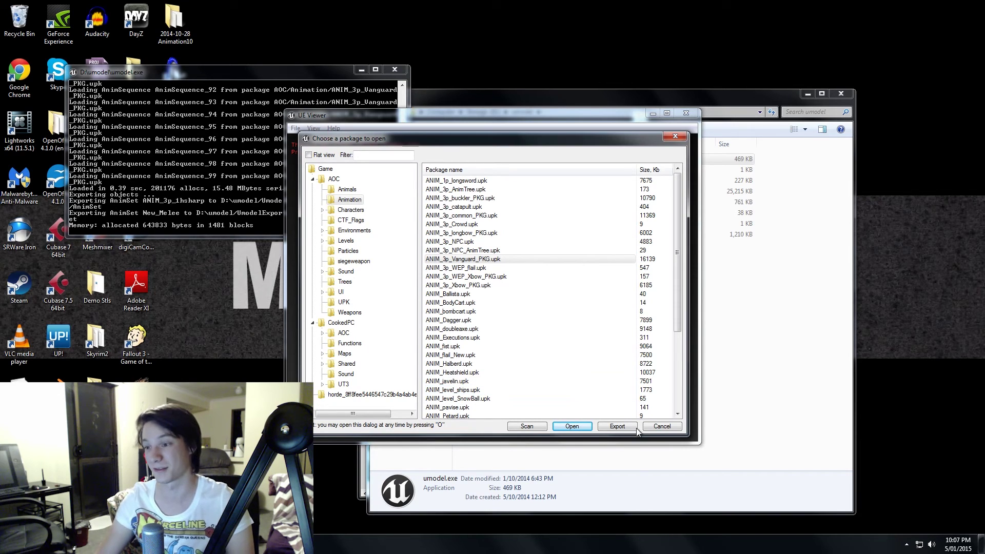
- Dismiss the package chooser, clear away the viewer, folder and webcam windows, and switch to MilkShape 3D
{"action": "left_click", "coordinate": [662, 427]}
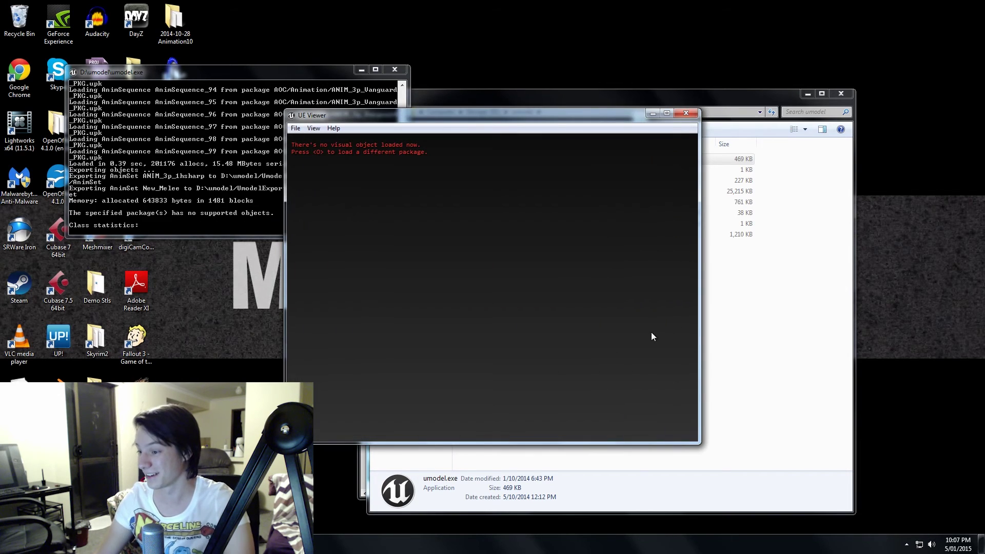
{"action": "left_click", "coordinate": [649, 115]}
{"action": "left_click", "coordinate": [841, 94]}
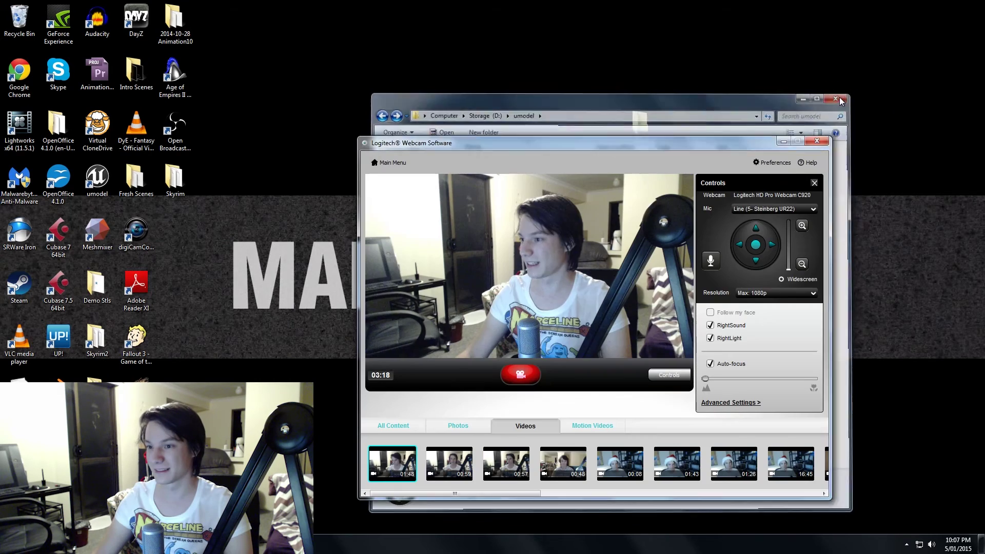
{"action": "left_click", "coordinate": [783, 141]}
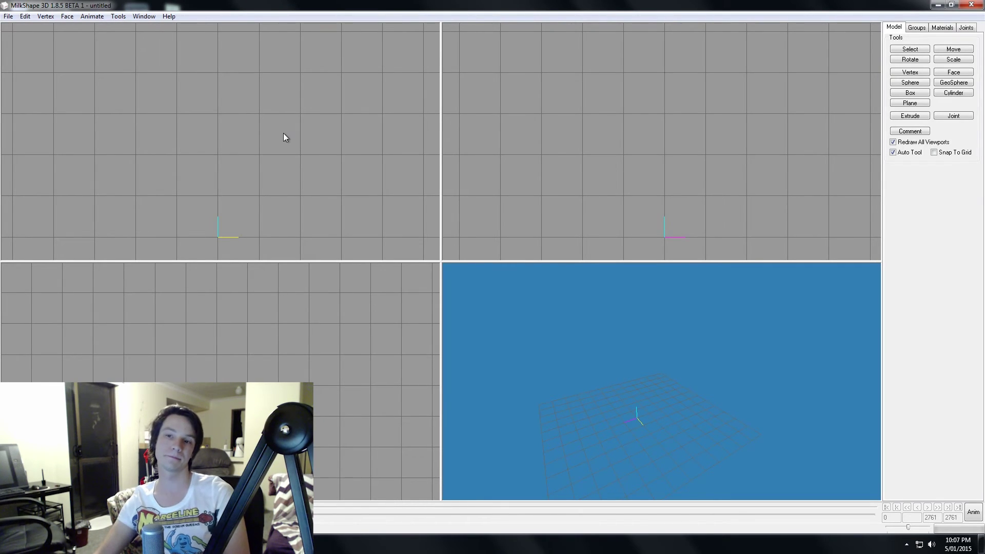
- Start an Unreal/UT PSK/PSA import and browse UmodelExport to the AnimSet folder of ANIM_3p_Vanguard_PKG
{"action": "left_click", "coordinate": [8, 15]}
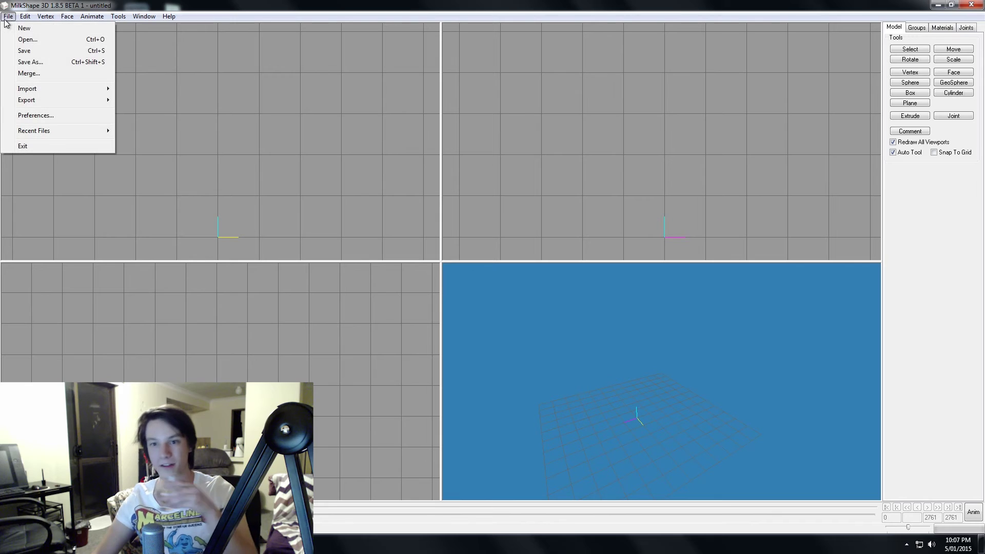
{"action": "mouse_move", "coordinate": [39, 89]}
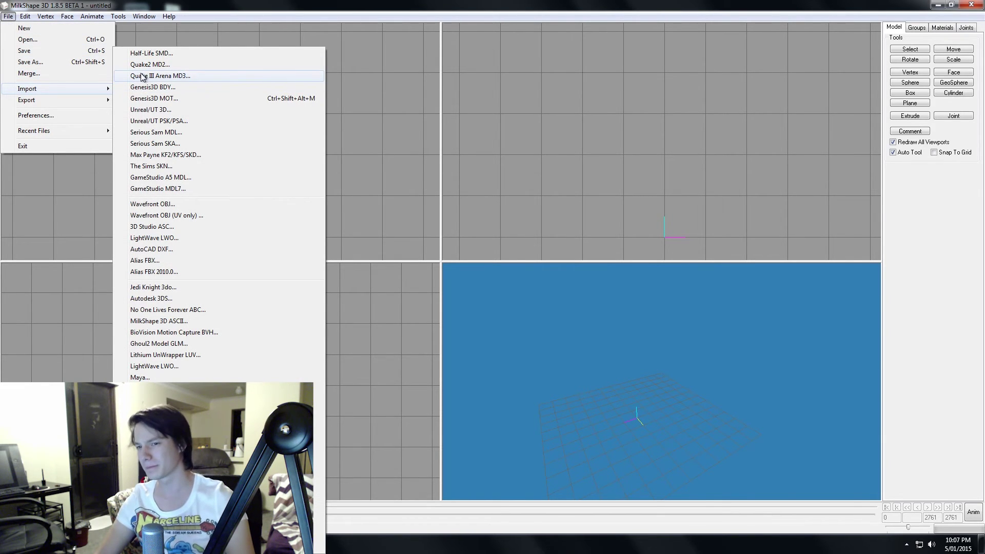
{"action": "left_click", "coordinate": [144, 122]}
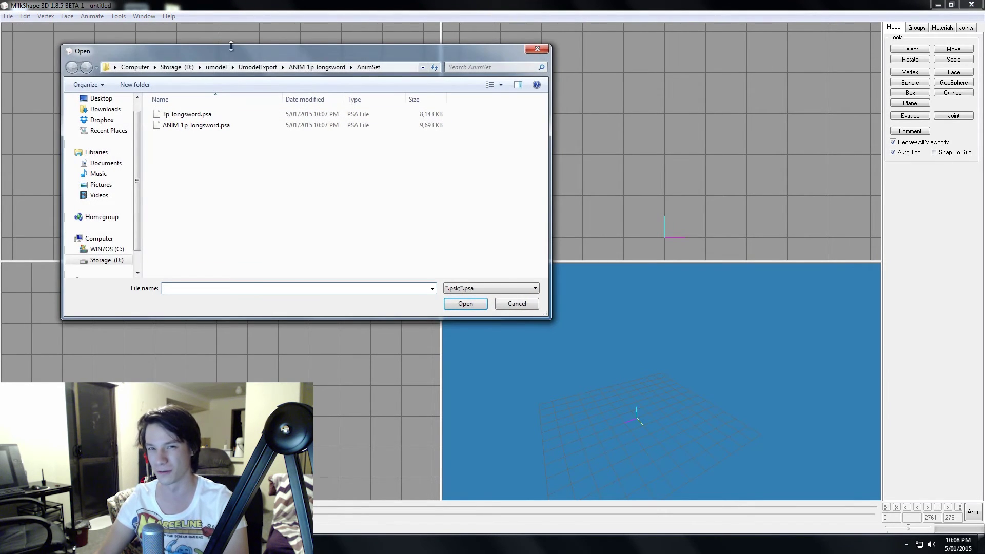
{"action": "left_click", "coordinate": [253, 68]}
{"action": "double_click", "coordinate": [184, 125]}
{"action": "double_click", "coordinate": [183, 115]}
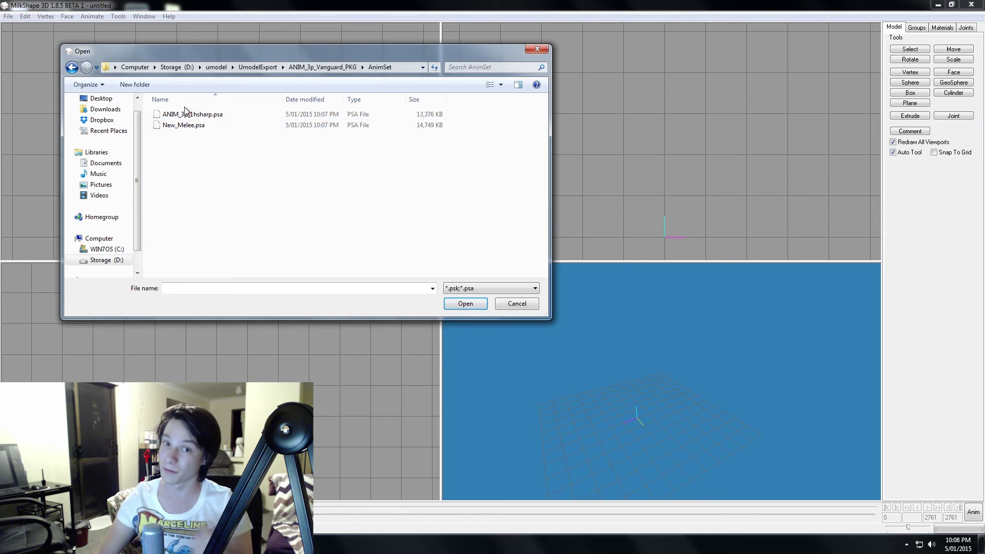
- Import the AgathaVanguardANIMRIG.psk mesh from the SkeletalMesh3 folder of CH_A_Vanguard_PKG in the umodel directory
{"action": "left_click", "coordinate": [325, 69]}
{"action": "left_click", "coordinate": [256, 68]}
{"action": "left_click", "coordinate": [232, 67]}
{"action": "left_click", "coordinate": [215, 68]}
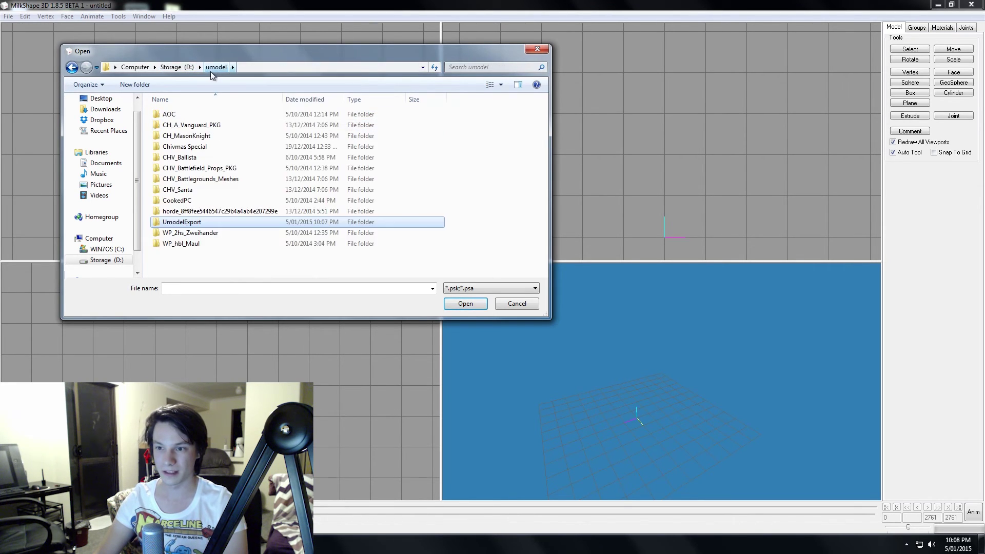
{"action": "double_click", "coordinate": [197, 125]}
{"action": "double_click", "coordinate": [194, 115]}
{"action": "left_click", "coordinate": [194, 117]}
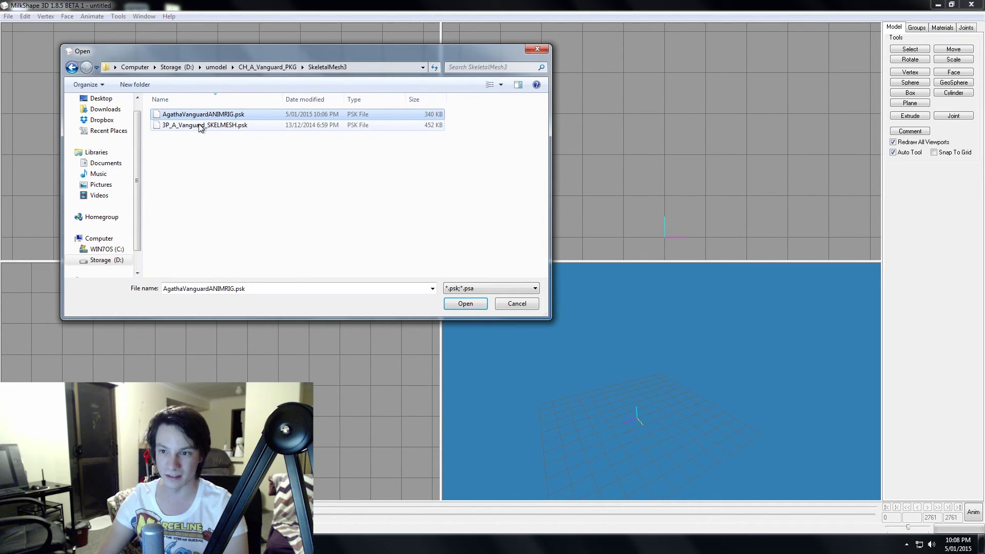
{"action": "left_click", "coordinate": [200, 126]}
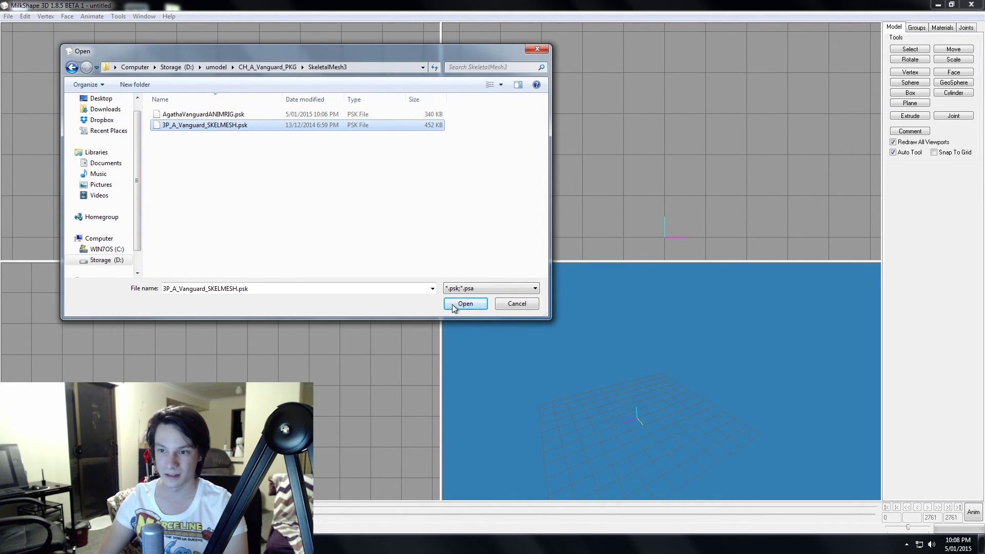
{"action": "left_click", "coordinate": [220, 114]}
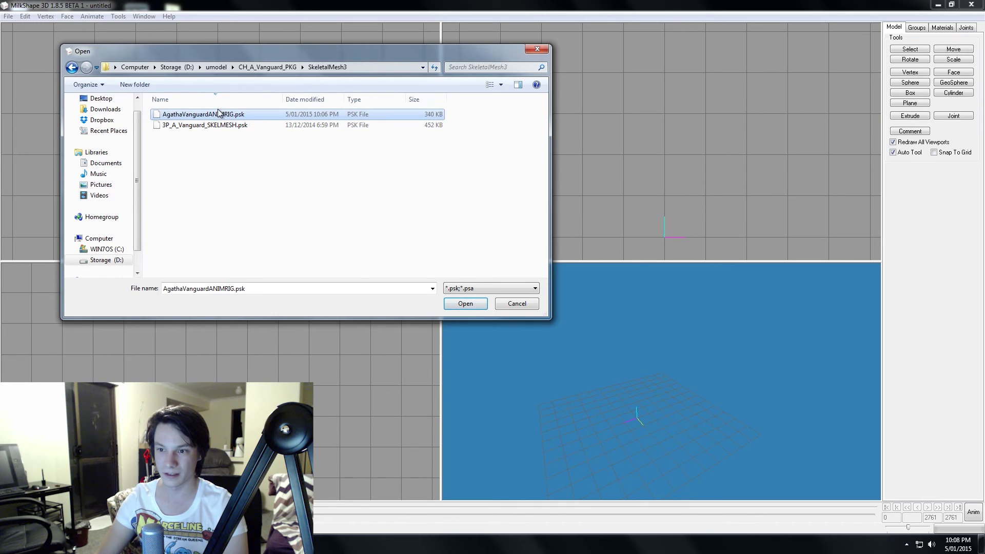
{"action": "left_click", "coordinate": [465, 304]}
- Check the imported Vanguard rig in the 3D view and turn on animation mode
{"action": "right_click", "coordinate": [411, 242]}
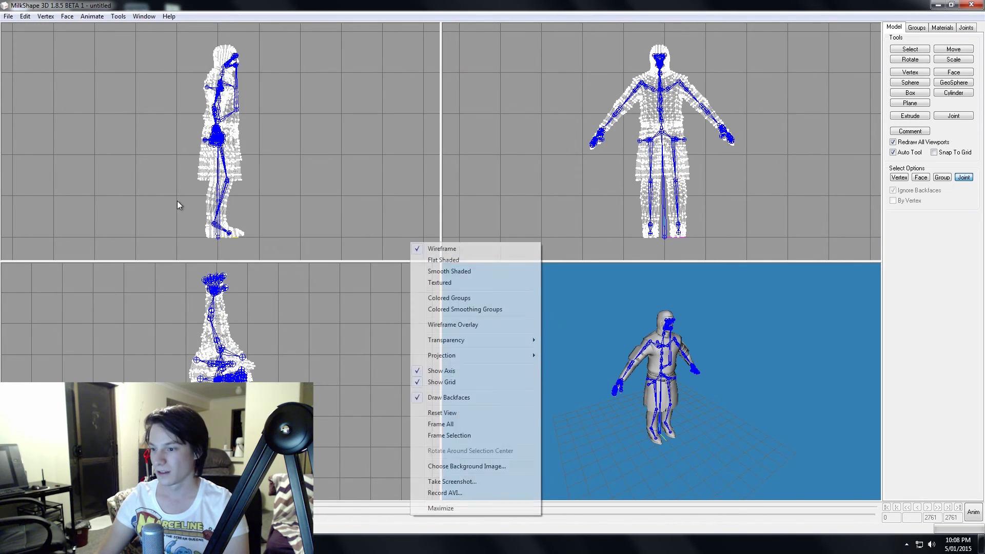
{"action": "left_click", "coordinate": [472, 143]}
{"action": "left_click_drag", "start_coordinate": [560, 308], "coordinate": [584, 317]}
{"action": "left_click_drag", "start_coordinate": [522, 371], "coordinate": [514, 366]}
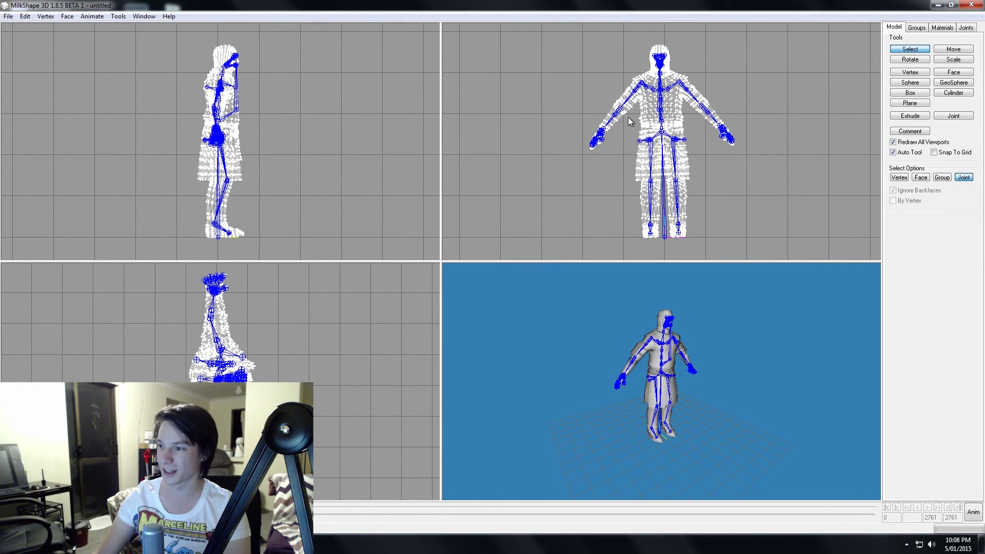
{"action": "left_click", "coordinate": [974, 511]}
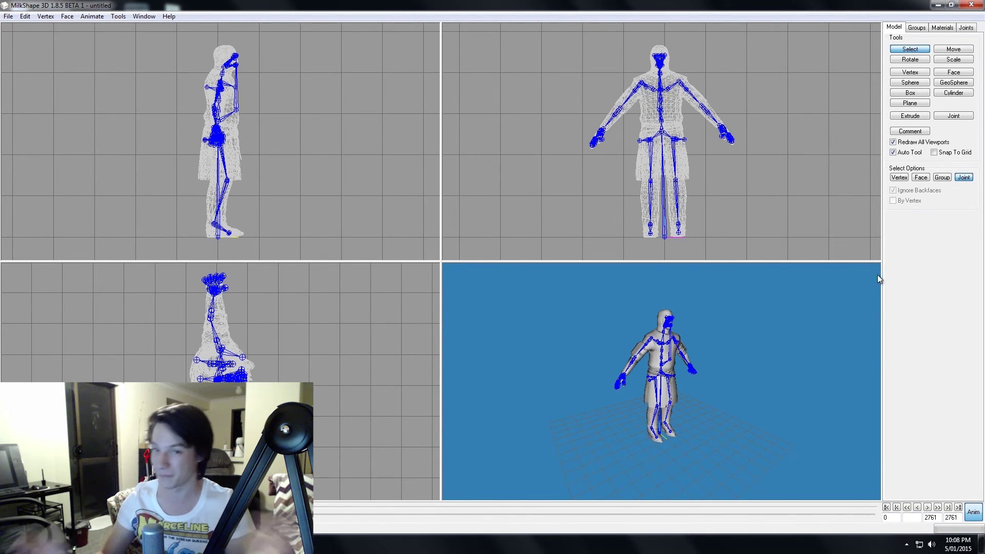
{"action": "left_click", "coordinate": [973, 513]}
{"action": "left_click", "coordinate": [973, 513]}
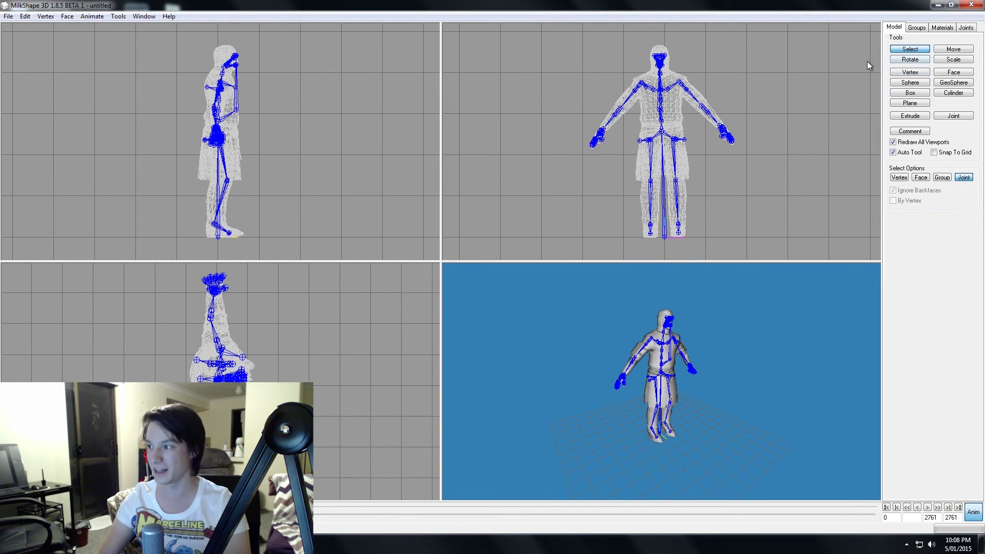
- Select the shoulder joint of the arm beside the toolbox in the front view and rotate the arm slightly toward the body
{"action": "left_click_drag", "start_coordinate": [675, 82], "coordinate": [677, 84]}
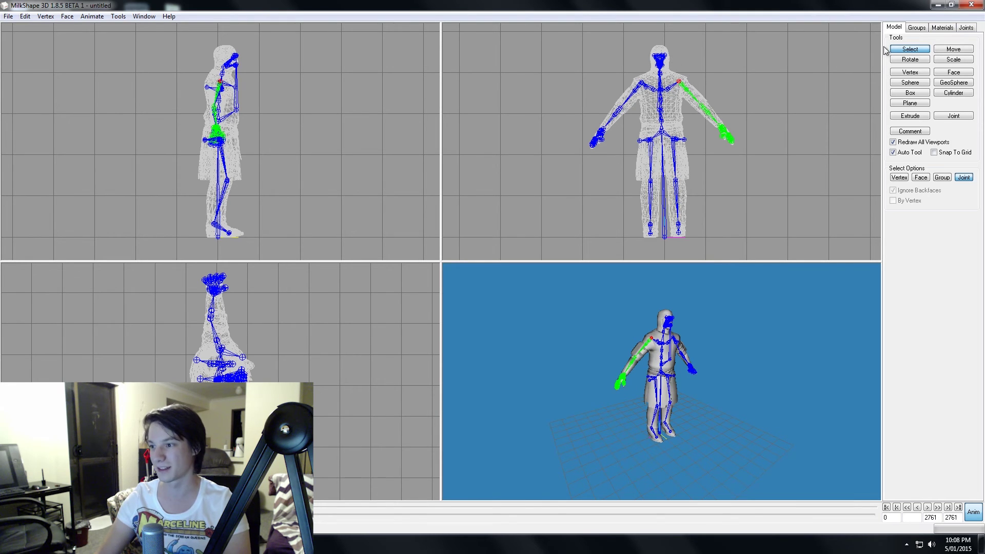
{"action": "left_click", "coordinate": [918, 61]}
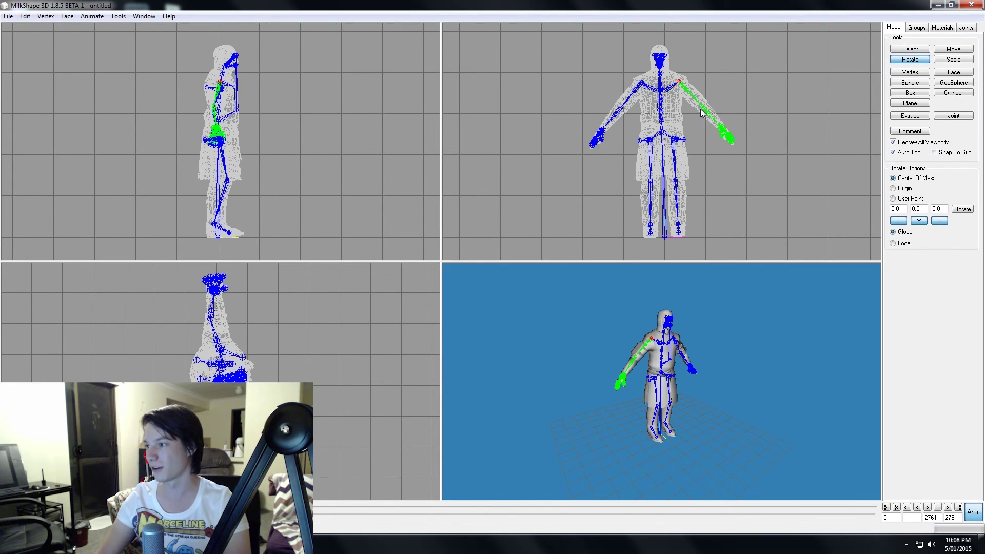
{"action": "mouse_move", "coordinate": [702, 113]}
{"action": "left_mouse_down"}
{"action": "mouse_move", "coordinate": [713, 72]}
{"action": "mouse_move", "coordinate": [725, 99]}
{"action": "mouse_move", "coordinate": [716, 113]}
{"action": "left_mouse_up"}
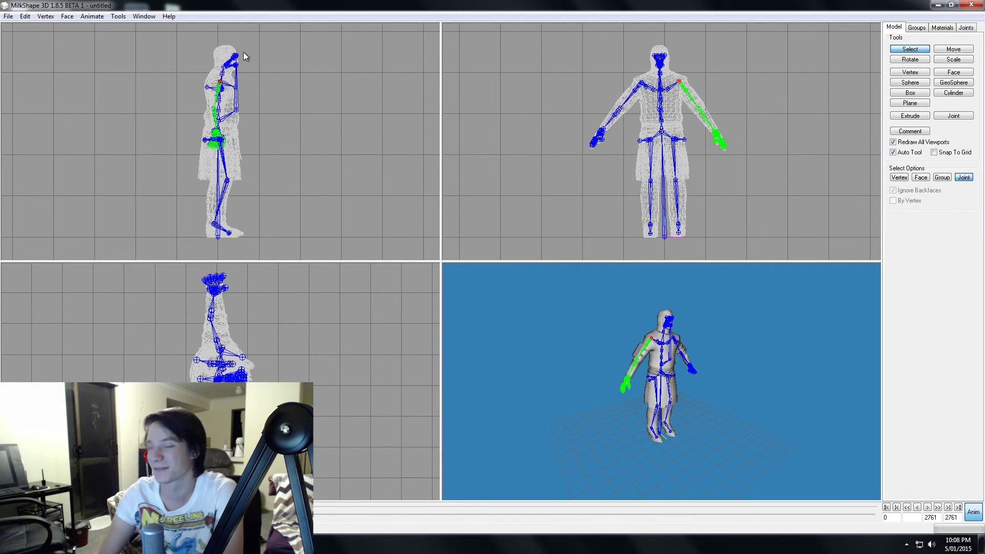
- Clear the joint selection and start an Unreal/UT PSK/PSA import, browsing to the umodel directory
{"action": "left_click", "coordinate": [259, 52]}
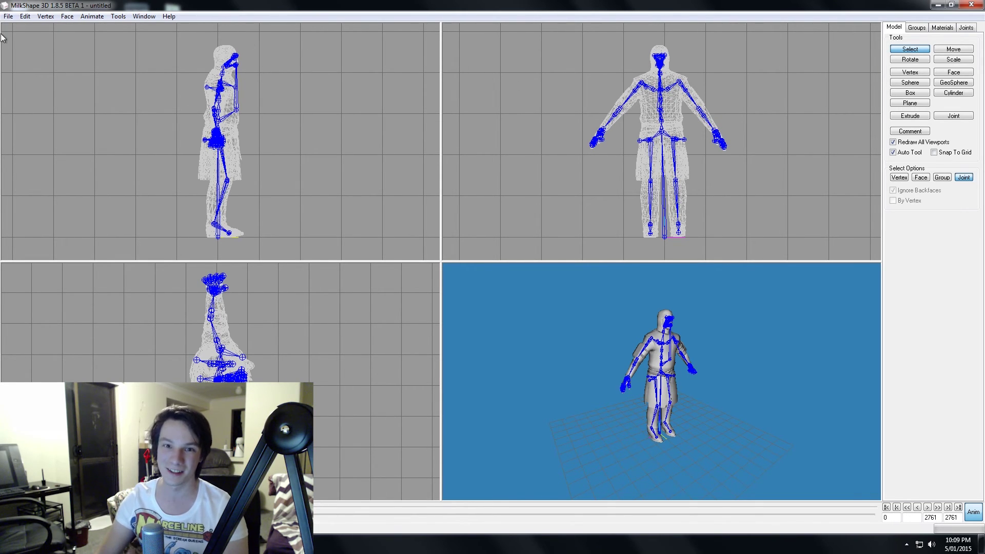
{"action": "left_click", "coordinate": [8, 16]}
{"action": "mouse_move", "coordinate": [38, 90]}
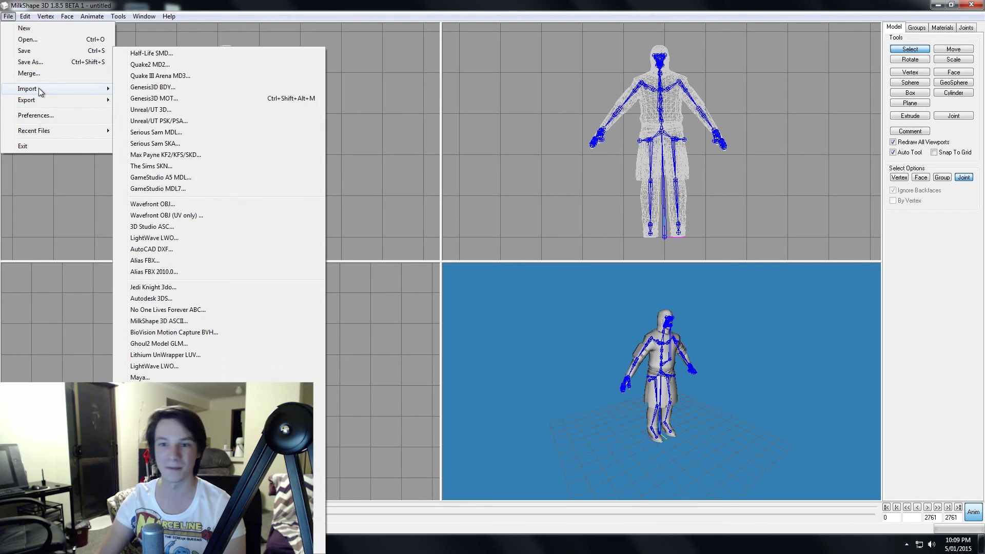
{"action": "left_click", "coordinate": [174, 121]}
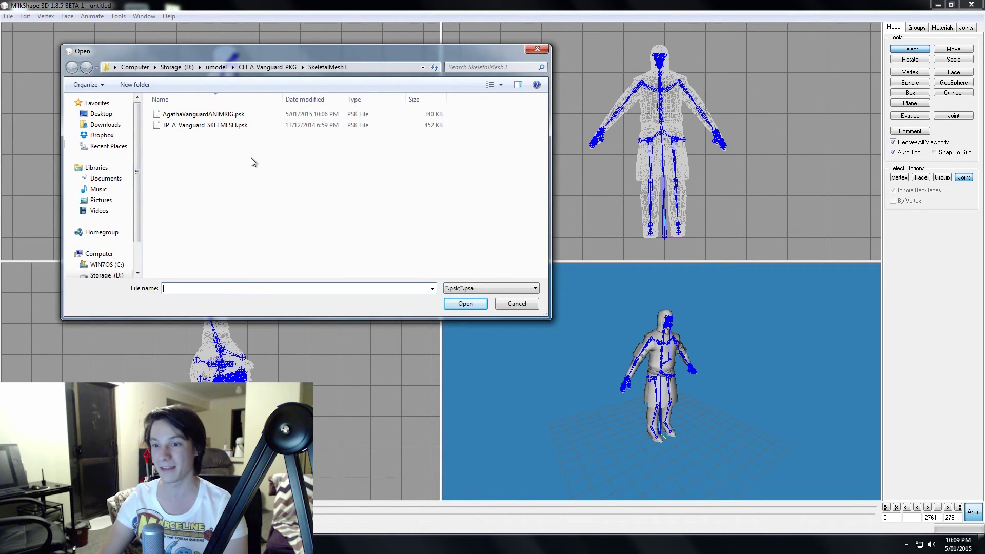
{"action": "left_click", "coordinate": [216, 67]}
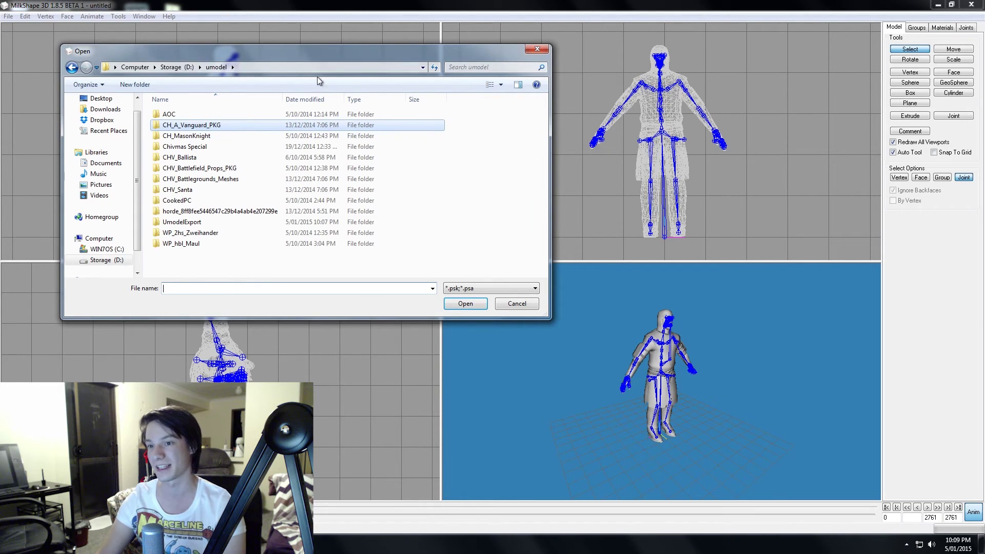
{"action": "double_click", "coordinate": [205, 127]}
{"action": "double_click", "coordinate": [198, 114]}
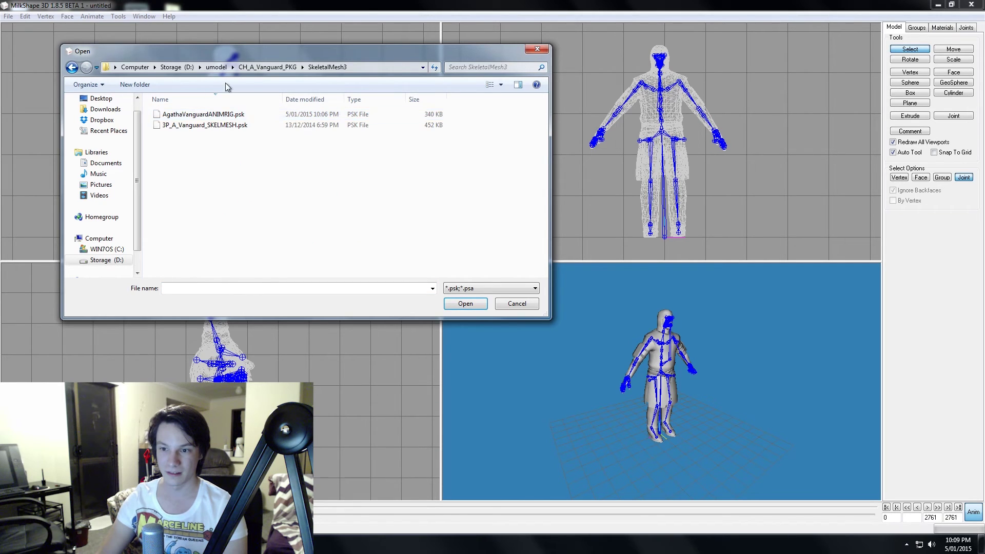
{"action": "left_click", "coordinate": [217, 68]}
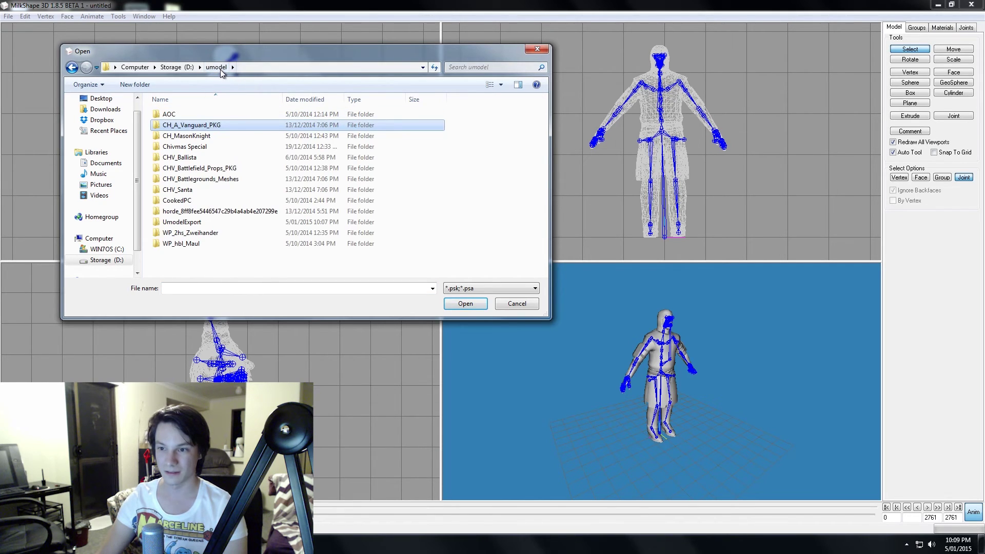
{"action": "double_click", "coordinate": [189, 116]}
{"action": "left_click", "coordinate": [215, 68]}
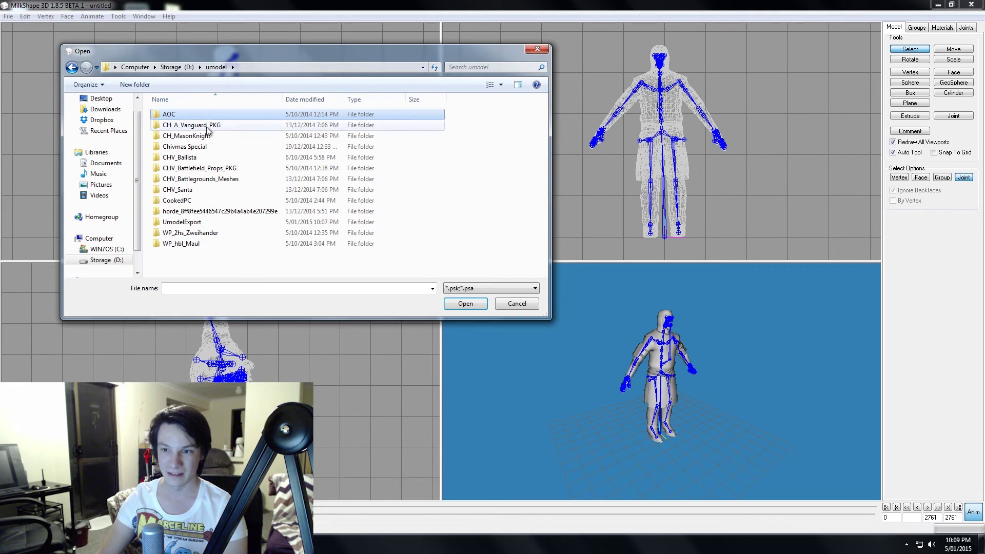
- Import the ANIM_3p_1hsharp.psa animation from the AnimSet folder of ANIM_3p_Vanguard_PKG in UmodelExport
{"action": "left_click", "coordinate": [195, 221]}
{"action": "left_click", "coordinate": [196, 220]}
{"action": "left_click", "coordinate": [199, 210]}
{"action": "double_click", "coordinate": [194, 222]}
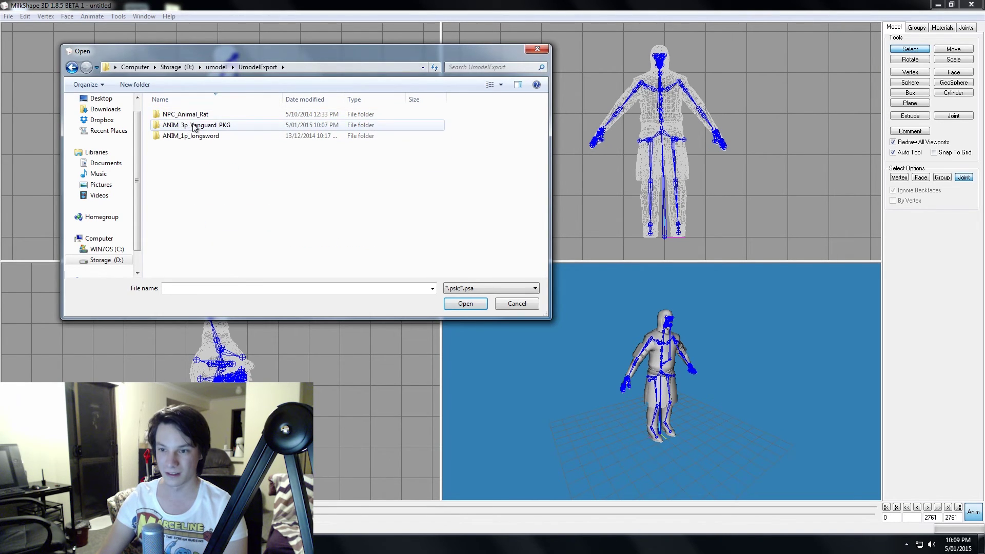
{"action": "double_click", "coordinate": [193, 125]}
{"action": "double_click", "coordinate": [193, 116]}
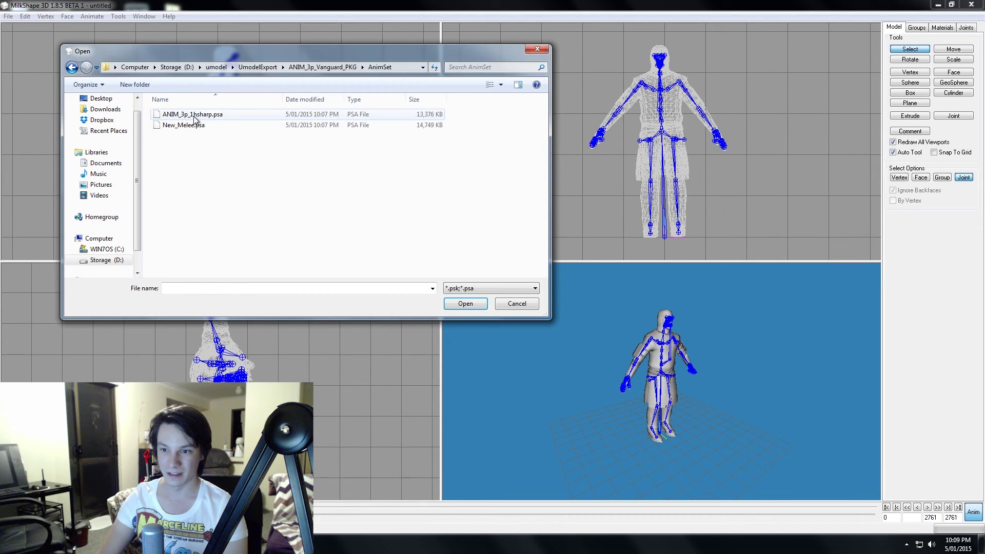
{"action": "left_click", "coordinate": [195, 115]}
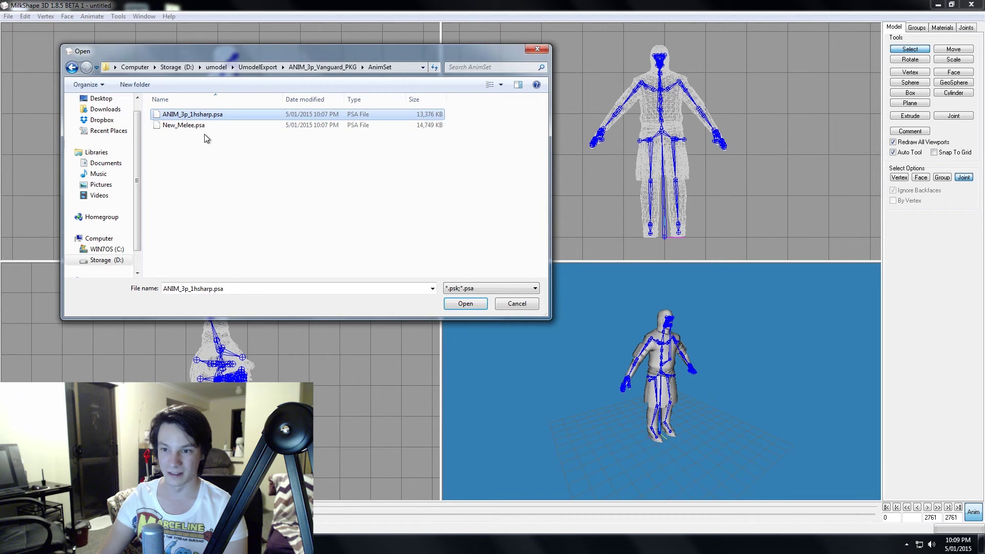
{"action": "left_click", "coordinate": [465, 303]}
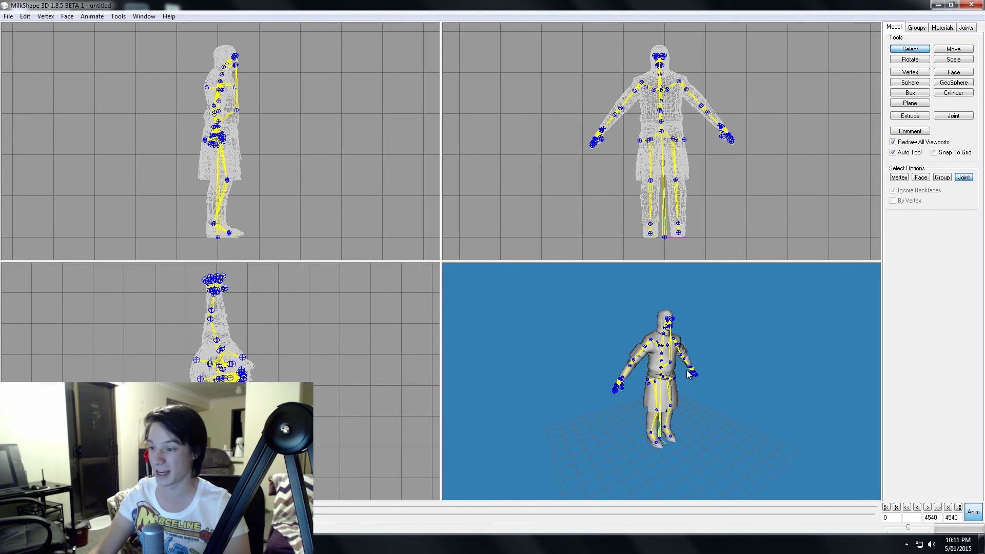
- Play the imported animation and examine the Vanguard's movement in the 3D view
{"action": "left_click", "coordinate": [928, 508]}
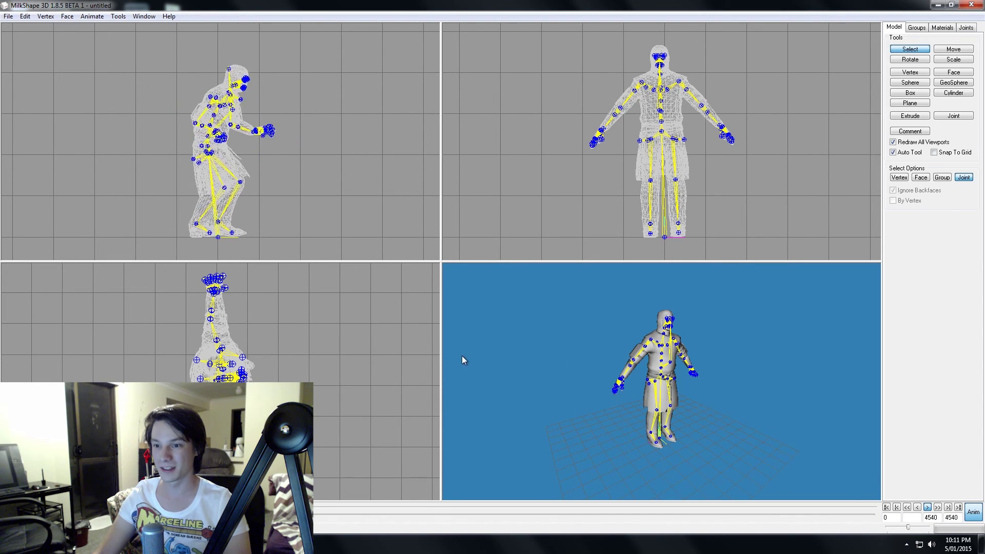
{"action": "right_click", "coordinate": [476, 382]}
{"action": "left_click", "coordinate": [501, 427]}
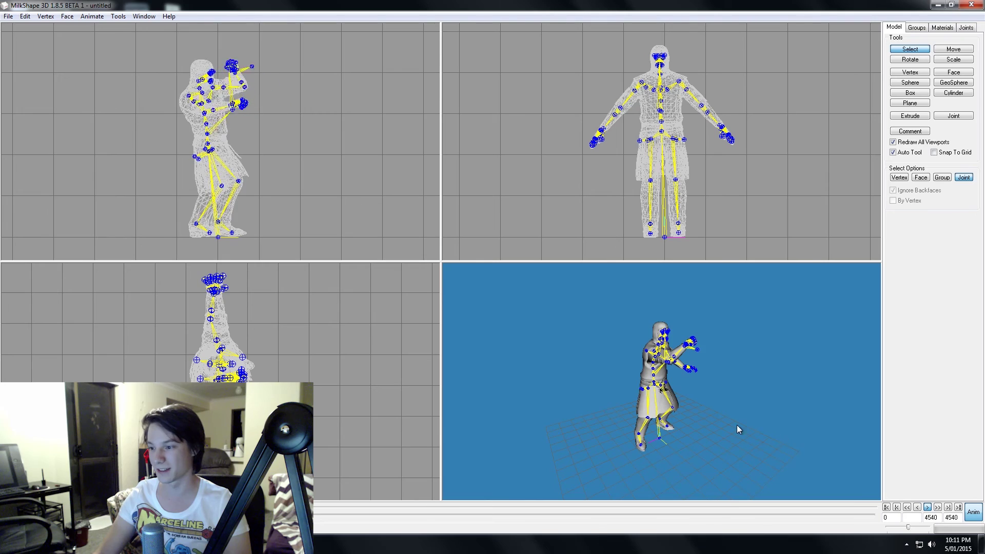
{"action": "right_click", "coordinate": [764, 434]}
{"action": "left_click_drag", "start_coordinate": [741, 442], "coordinate": [727, 419]}
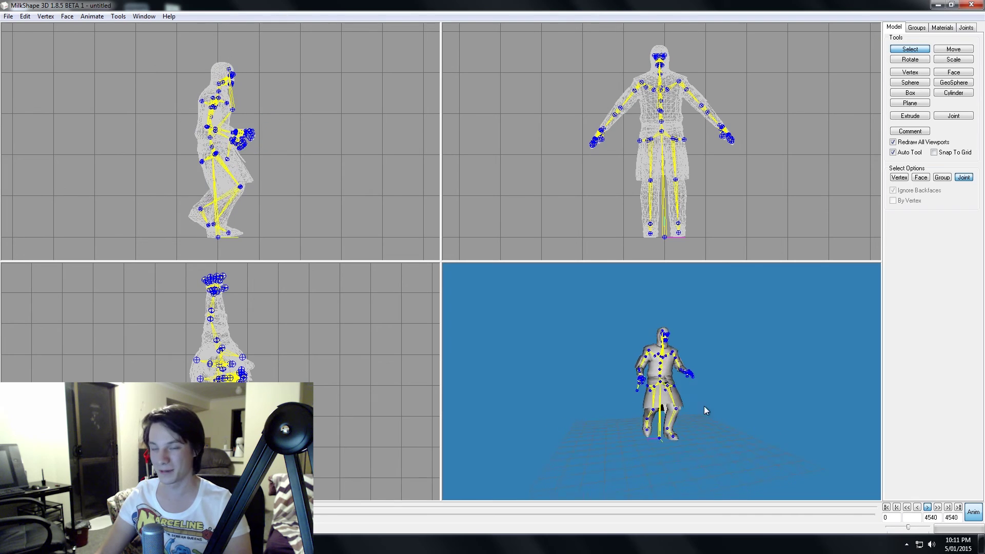
{"action": "left_click_drag", "start_coordinate": [815, 450], "coordinate": [836, 442]}
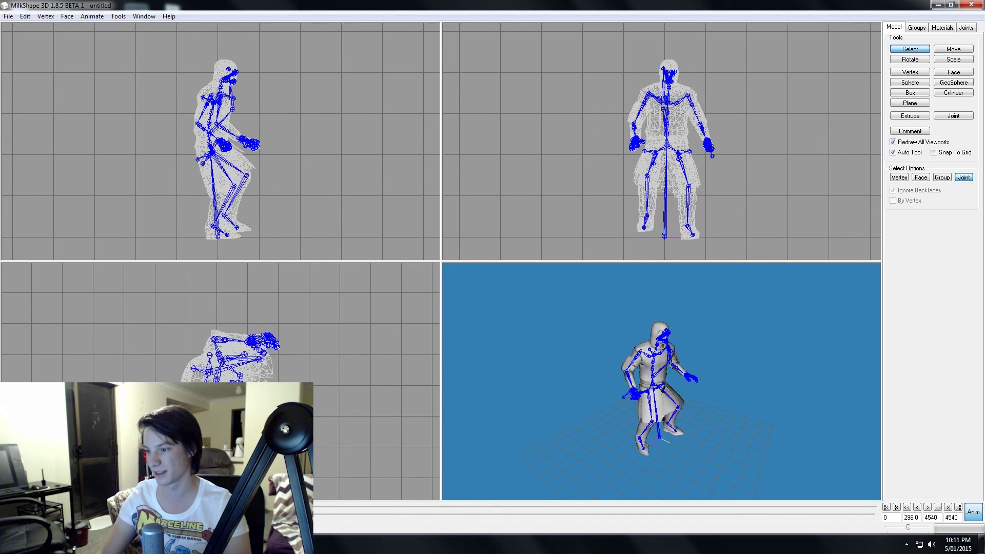
- Scrub through the animation to frame 1217, where the character lies on the ground with raised legs
{"action": "left_click_drag", "start_coordinate": [725, 403], "coordinate": [708, 389]}
{"action": "right_click", "coordinate": [686, 397]}
{"action": "left_click", "coordinate": [675, 401]}
{"action": "mouse_move", "coordinate": [695, 462]}
{"action": "left_mouse_down"}
{"action": "mouse_move", "coordinate": [627, 448]}
{"action": "mouse_move", "coordinate": [673, 387]}
{"action": "mouse_move", "coordinate": [685, 471]}
{"action": "left_mouse_up"}
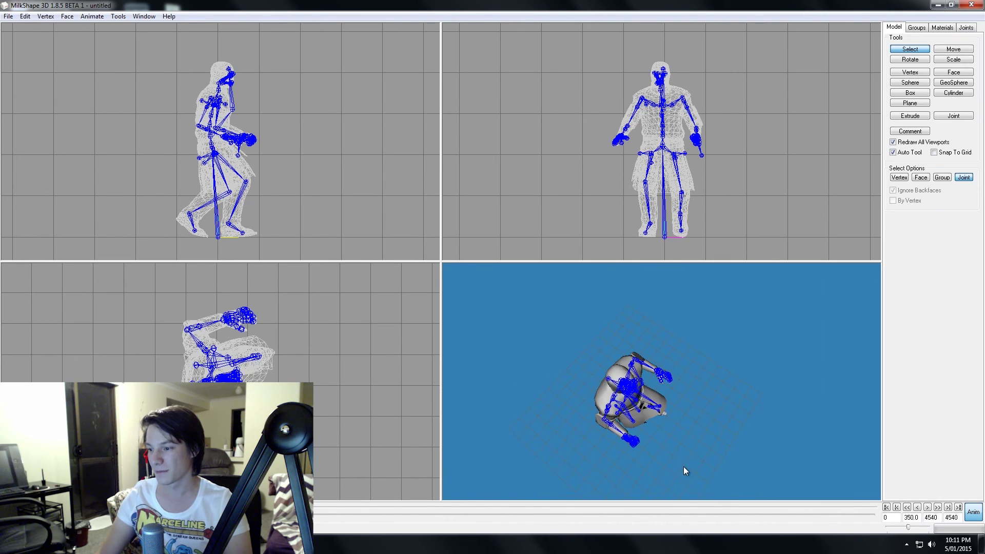
{"action": "left_click_drag", "start_coordinate": [447, 418], "coordinate": [513, 354]}
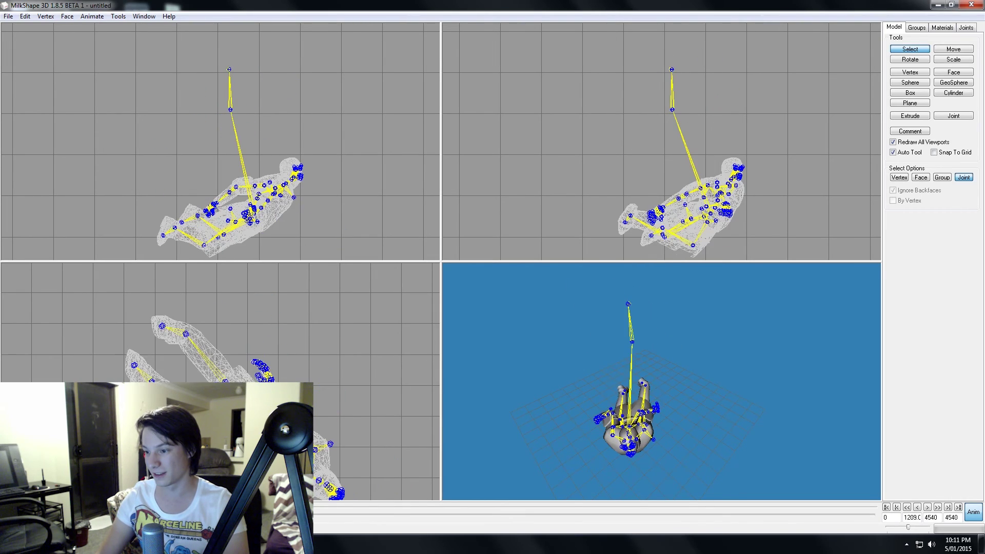
{"action": "left_click_drag", "start_coordinate": [488, 431], "coordinate": [564, 367]}
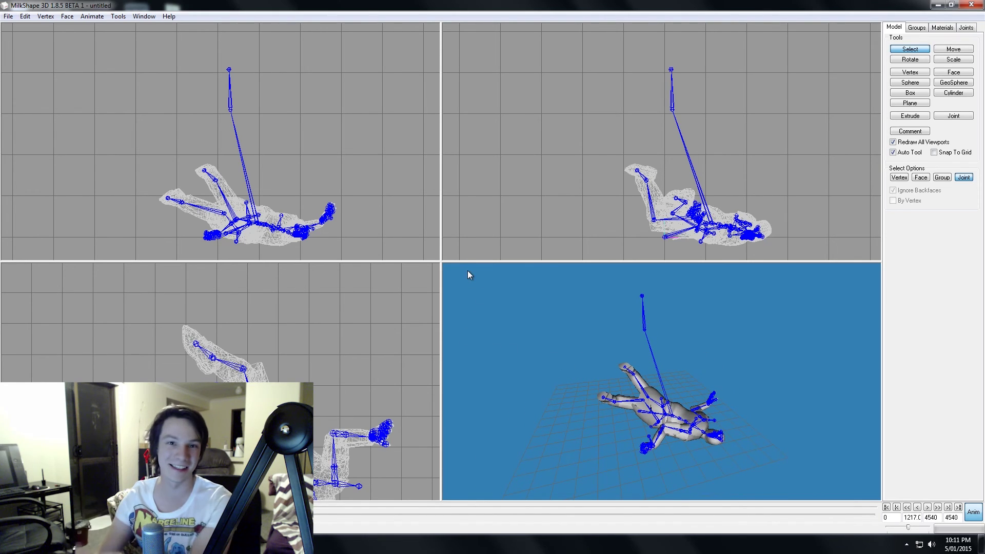
- Export the posed model in animation mode as a Wavefront OBJ named DEAD in the Chivmas Special folder
{"action": "left_click", "coordinate": [8, 16]}
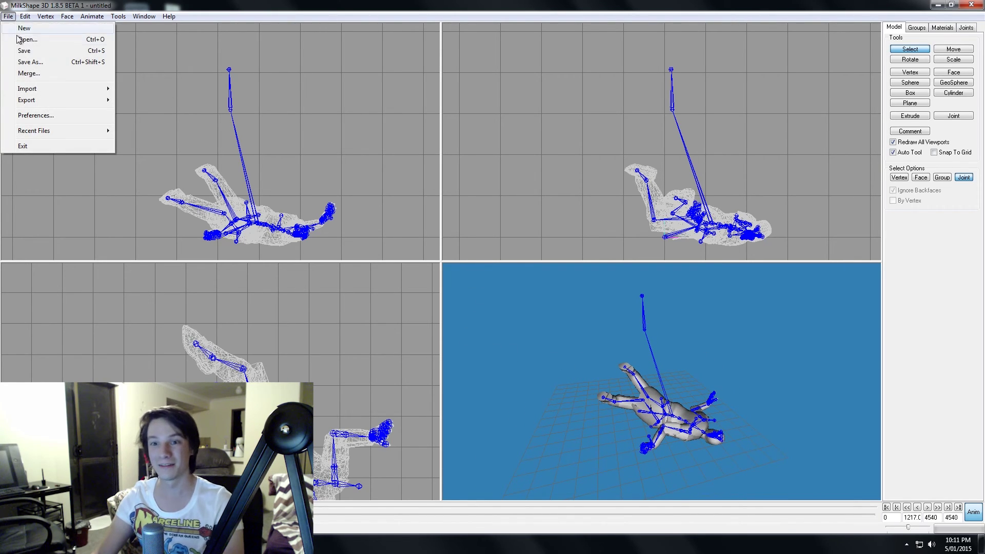
{"action": "mouse_move", "coordinate": [25, 103]}
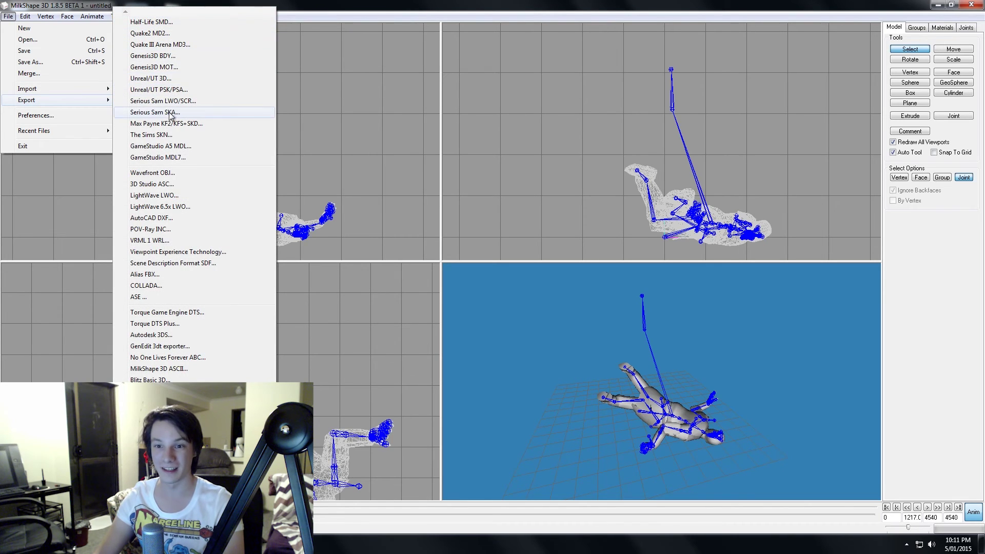
{"action": "left_click", "coordinate": [163, 173]}
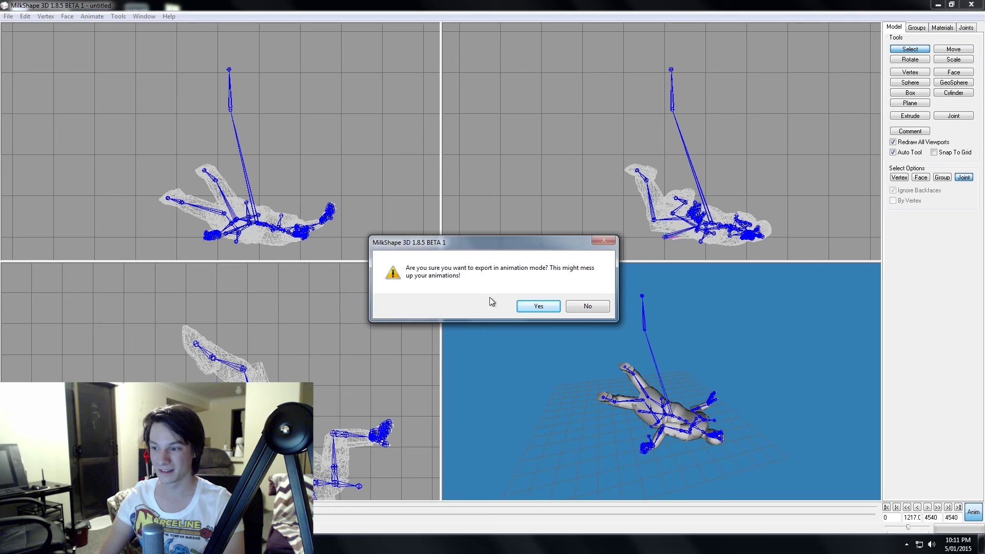
{"action": "left_click", "coordinate": [538, 306]}
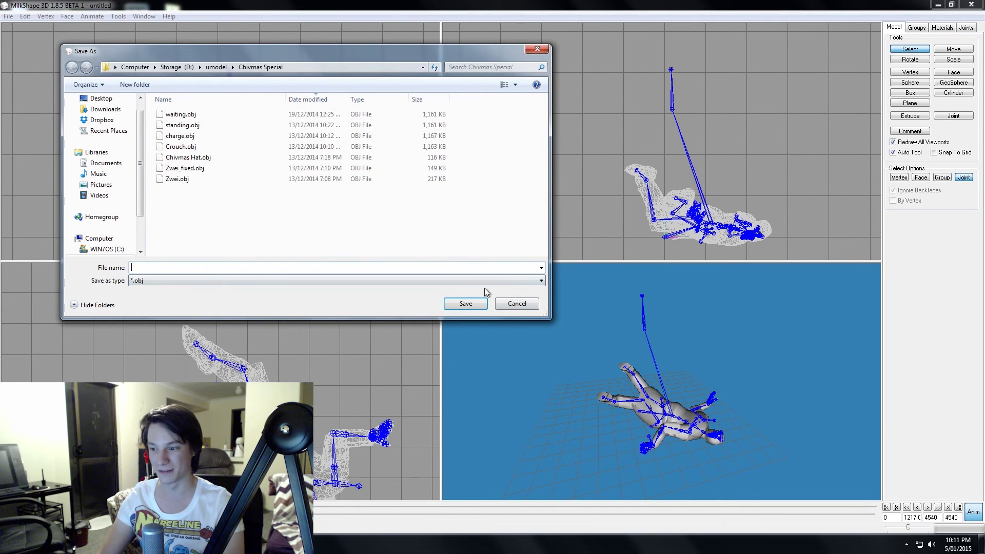
{"action": "type", "text": "DEAD"}
{"action": "key", "text": "Return"}
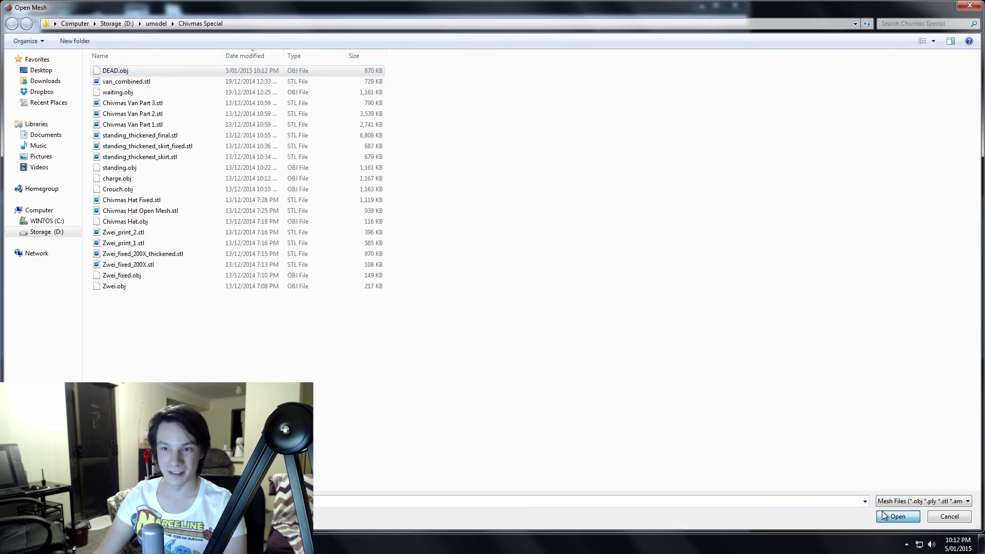
- Switch to Autodesk Meshmixer and inspect the DEAD.obj mesh from several sides, including the face and hand
{"action": "left_click", "coordinate": [882, 511]}
{"action": "left_click", "coordinate": [715, 7]}
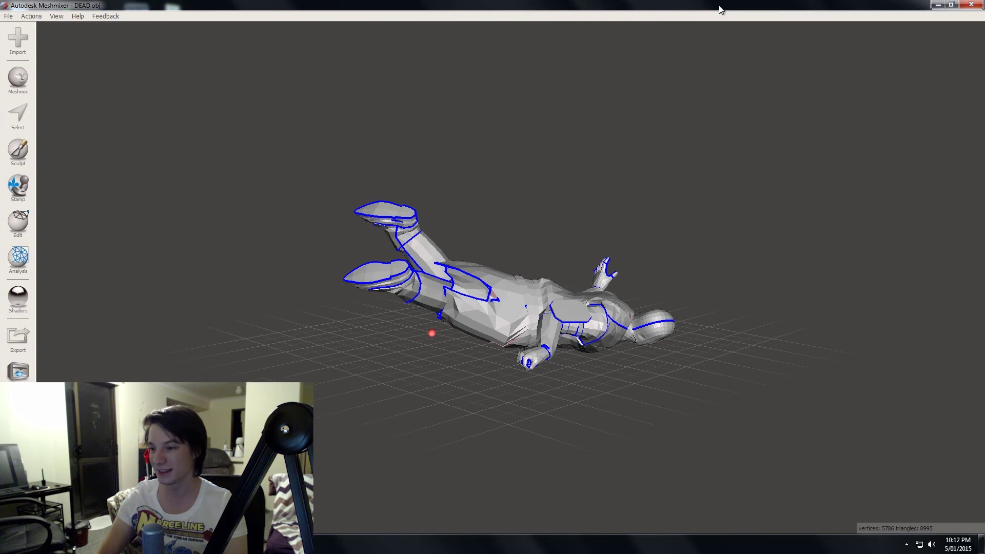
{"action": "right_click_drag", "start_coordinate": [501, 179], "coordinate": [358, 303]}
{"action": "scroll", "coordinate": [294, 362], "scroll_direction": "up", "scroll_amount": 6}
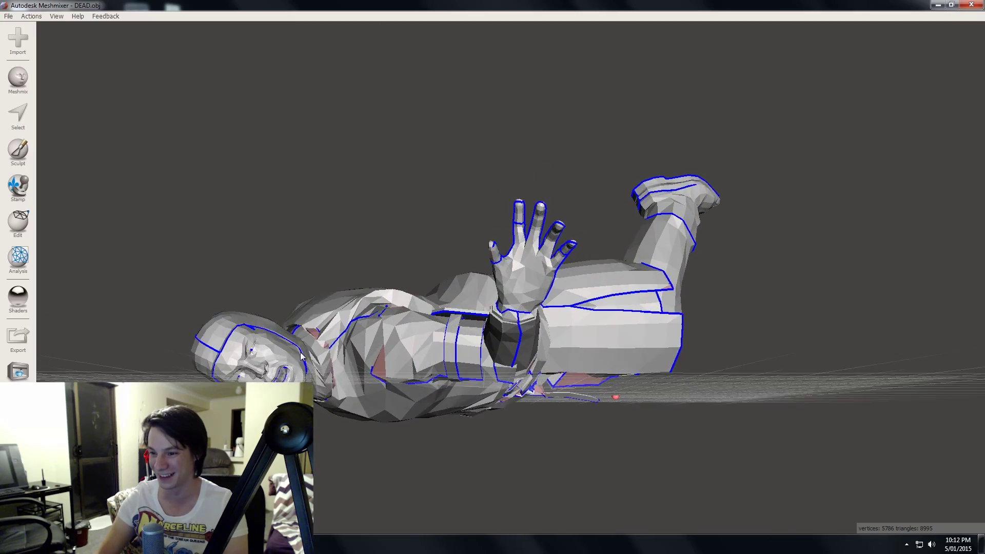
{"action": "right_click_drag", "start_coordinate": [296, 367], "coordinate": [337, 365]}
{"action": "scroll", "coordinate": [308, 421], "scroll_direction": "down", "scroll_amount": 2}
{"action": "scroll", "coordinate": [337, 365], "scroll_direction": "down", "scroll_amount": 2}
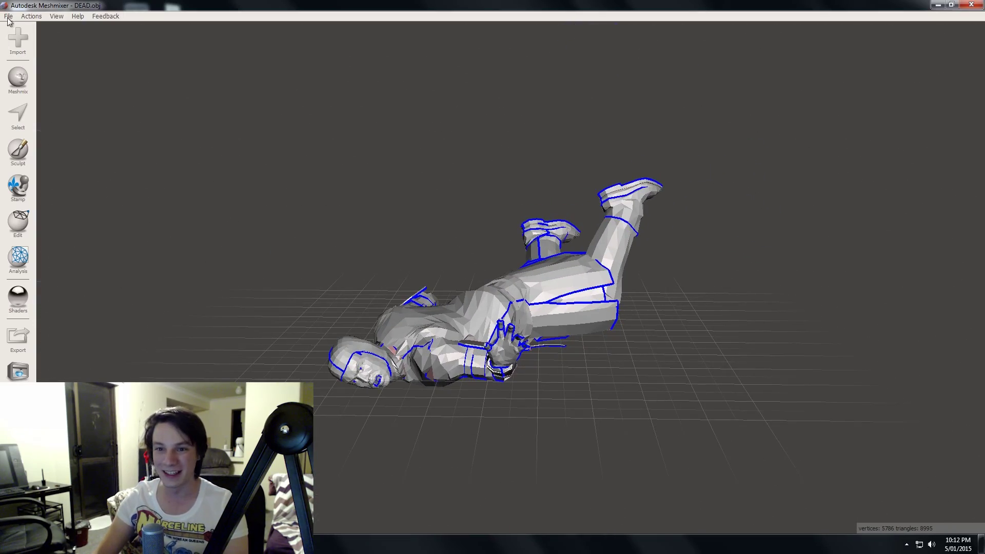
- Replace the current mesh with waiting.obj from the Chivmas Special folder and view the standing figure from the front
{"action": "left_click", "coordinate": [17, 38]}
{"action": "left_click", "coordinate": [573, 279]}
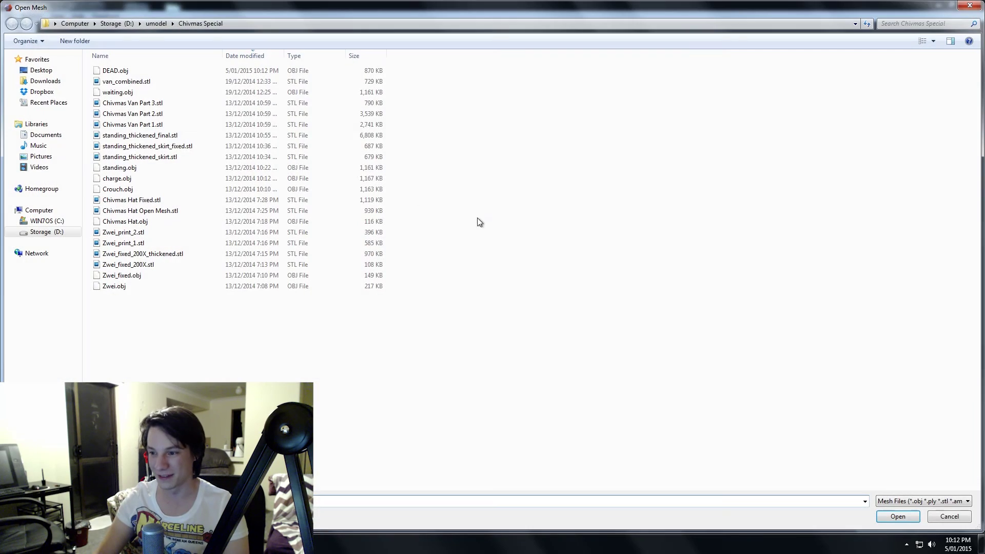
{"action": "double_click", "coordinate": [126, 93]}
{"action": "right_click_drag", "start_coordinate": [351, 308], "coordinate": [416, 320]}
{"action": "right_click_drag", "start_coordinate": [393, 305], "coordinate": [415, 310]}
{"action": "right_click_drag", "start_coordinate": [559, 300], "coordinate": [521, 183]}
{"action": "right_click_drag", "start_coordinate": [508, 262], "coordinate": [515, 146]}
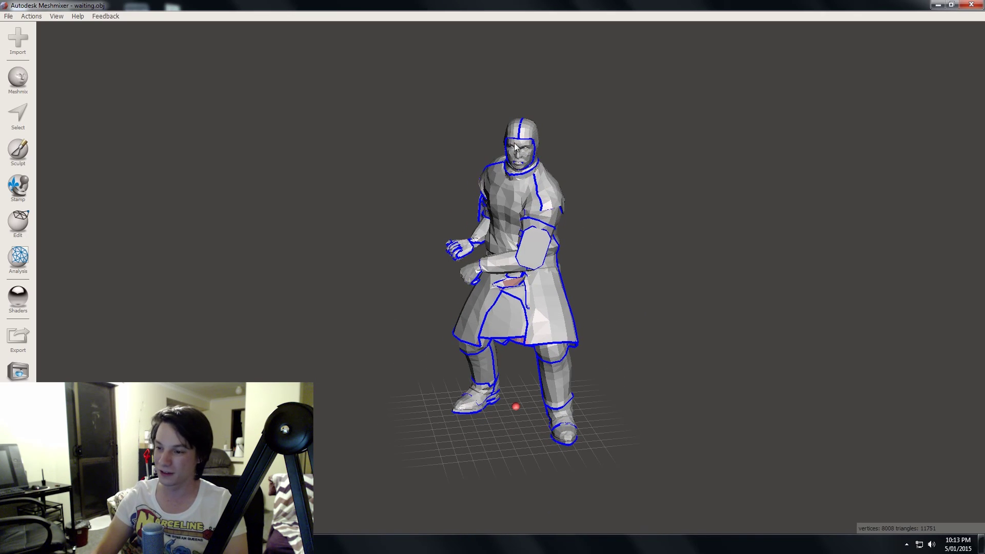
- Replace the current mesh with charge.obj and examine the charging pose from behind and from the front
{"action": "left_click", "coordinate": [18, 40]}
{"action": "left_click", "coordinate": [565, 275]}
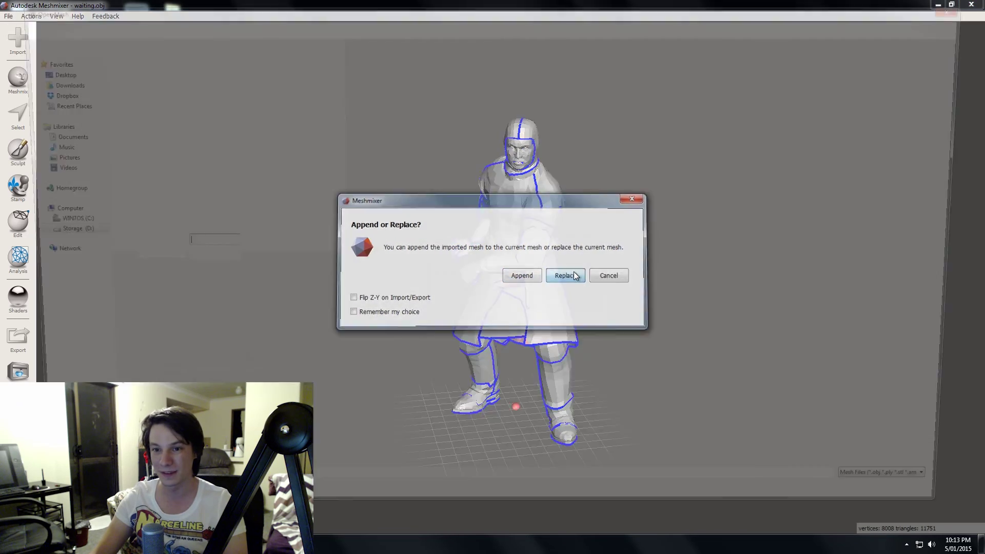
{"action": "double_click", "coordinate": [143, 175]}
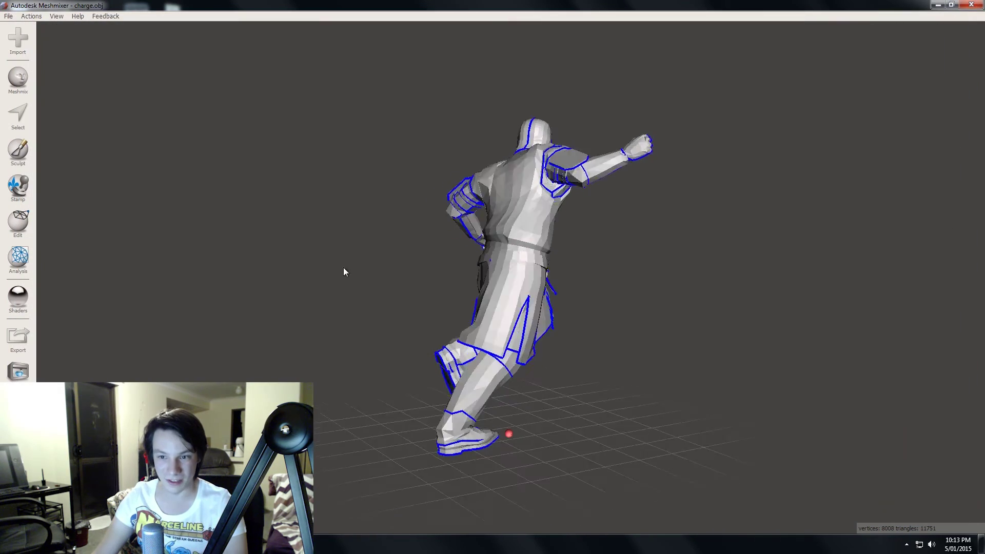
{"action": "right_click_drag", "start_coordinate": [511, 245], "coordinate": [484, 214]}
{"action": "scroll", "coordinate": [521, 214], "scroll_direction": "down", "scroll_amount": 2}
{"action": "scroll", "coordinate": [470, 196], "scroll_direction": "up", "scroll_amount": 5}
{"action": "scroll", "coordinate": [469, 197], "scroll_direction": "down", "scroll_amount": 1}
{"action": "scroll", "coordinate": [469, 190], "scroll_direction": "down", "scroll_amount": 2}
{"action": "scroll", "coordinate": [492, 235], "scroll_direction": "down", "scroll_amount": 2}
{"action": "scroll", "coordinate": [448, 239], "scroll_direction": "down", "scroll_amount": 1}
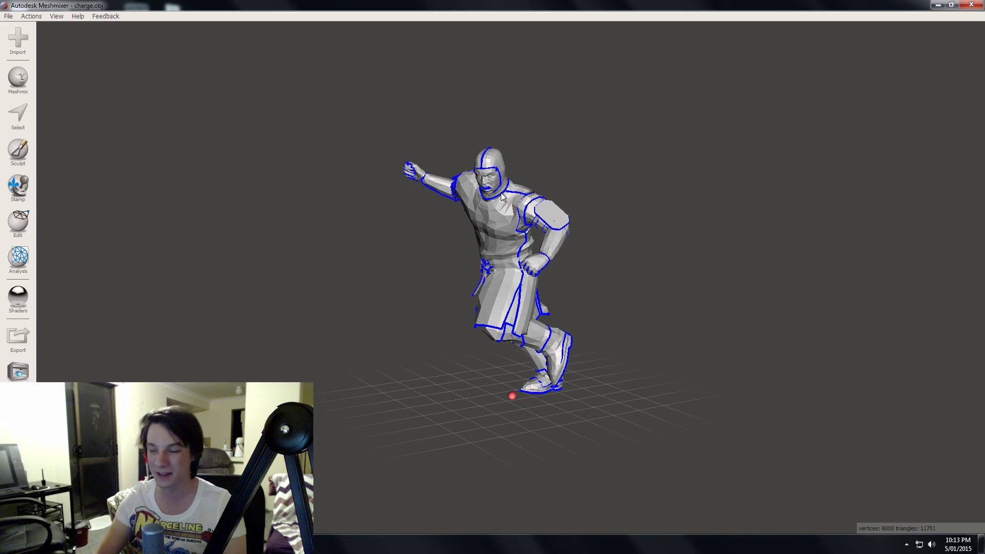
{"action": "right_click_drag", "start_coordinate": [604, 187], "coordinate": [503, 174]}
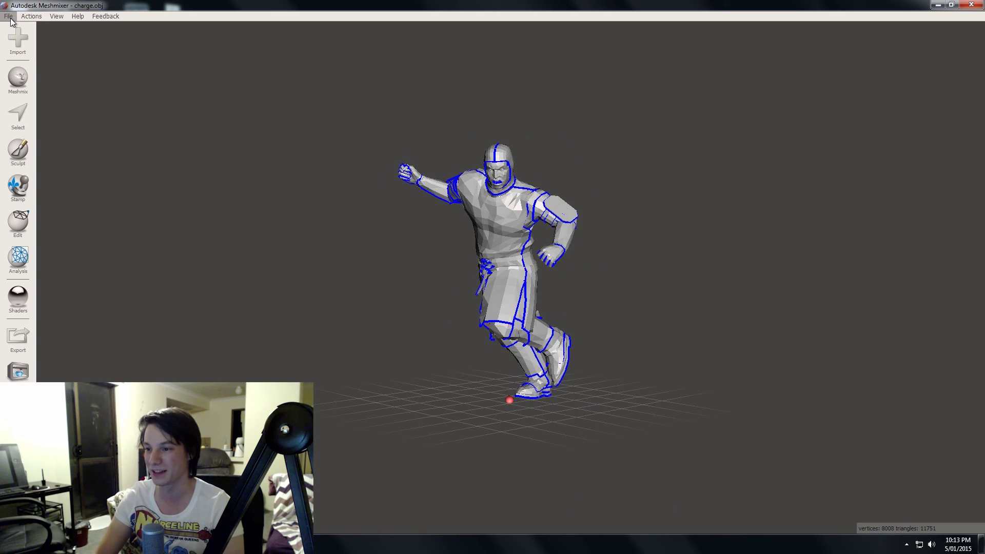
- Bring waiting.obj back in place of the charging figure and view it up close
{"action": "left_click", "coordinate": [15, 46]}
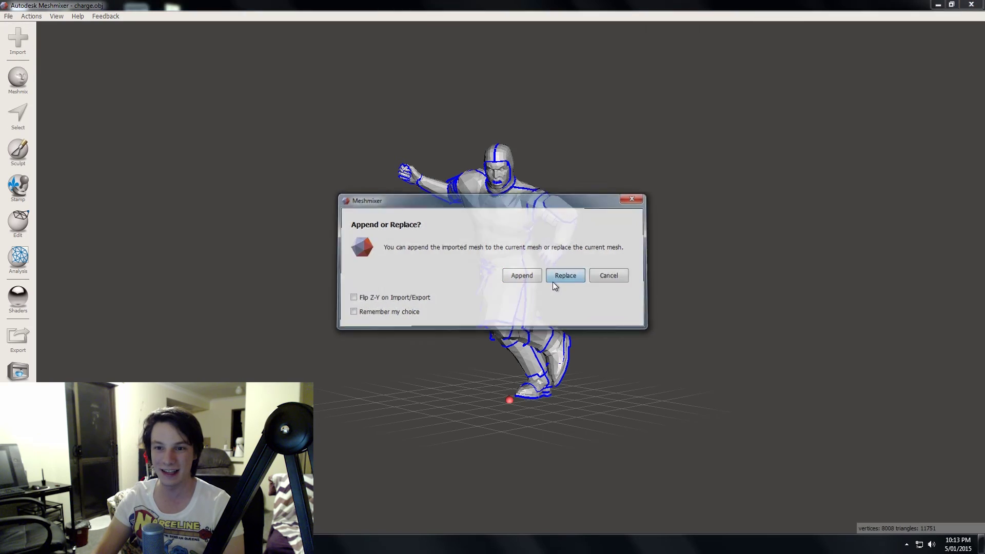
{"action": "left_click", "coordinate": [554, 280]}
{"action": "double_click", "coordinate": [114, 92]}
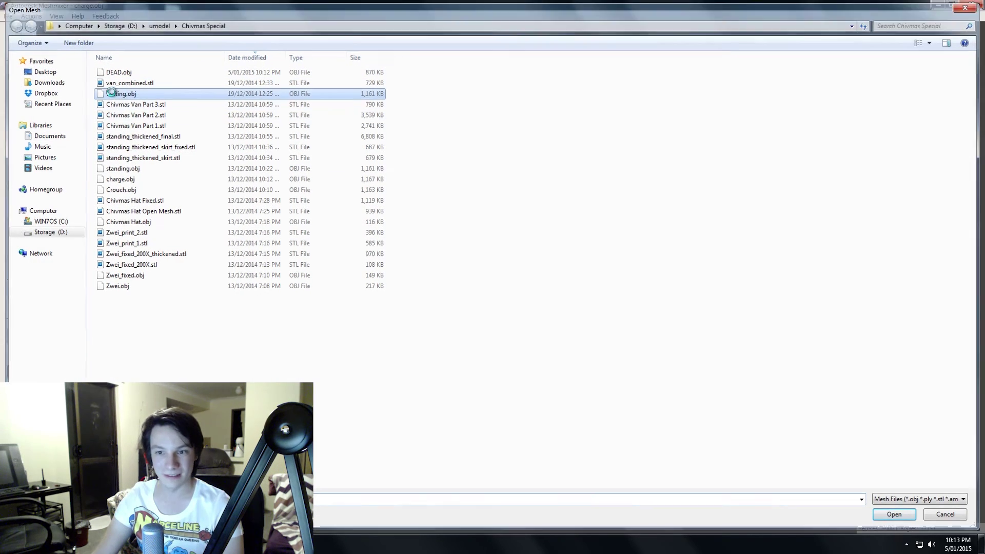
{"action": "right_click_drag", "start_coordinate": [226, 208], "coordinate": [614, 294]}
{"action": "scroll", "coordinate": [557, 284], "scroll_direction": "up", "scroll_amount": 3}
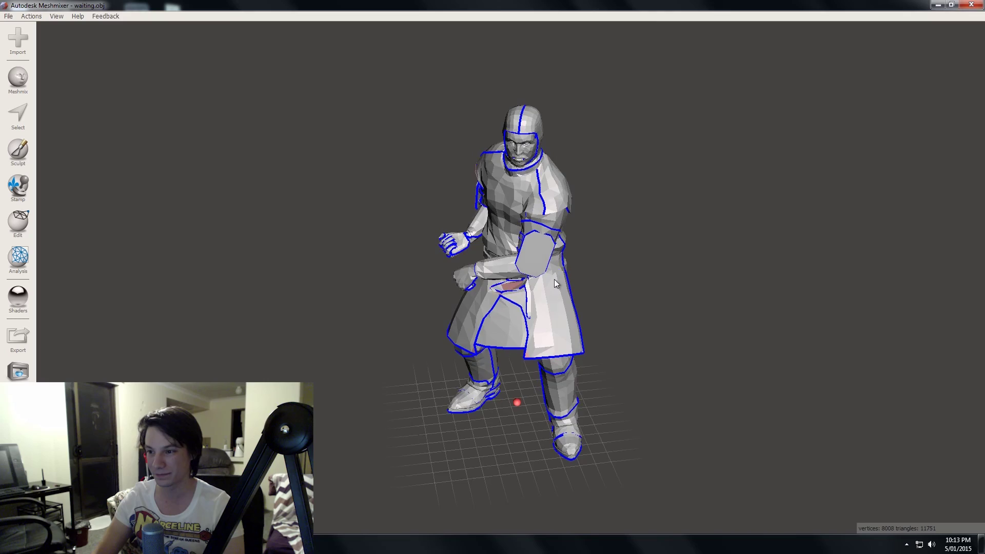
- Select the faces across the front of the figure's torso with the Sphere Brush at size 31
{"action": "right_click_drag", "start_coordinate": [557, 284], "coordinate": [461, 268]}
{"action": "right_click_drag", "start_coordinate": [573, 358], "coordinate": [556, 261]}
{"action": "right_click_drag", "start_coordinate": [471, 369], "coordinate": [350, 148]}
{"action": "scroll", "coordinate": [482, 220], "scroll_direction": "up", "scroll_amount": 3}
{"action": "scroll", "coordinate": [472, 268], "scroll_direction": "up", "scroll_amount": 3}
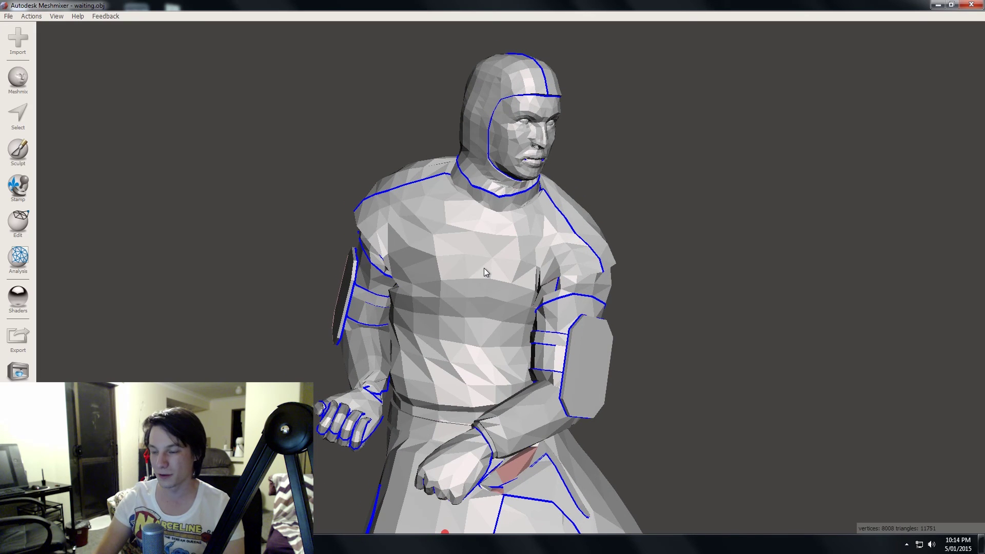
{"action": "right_click_drag", "start_coordinate": [535, 141], "coordinate": [449, 129]}
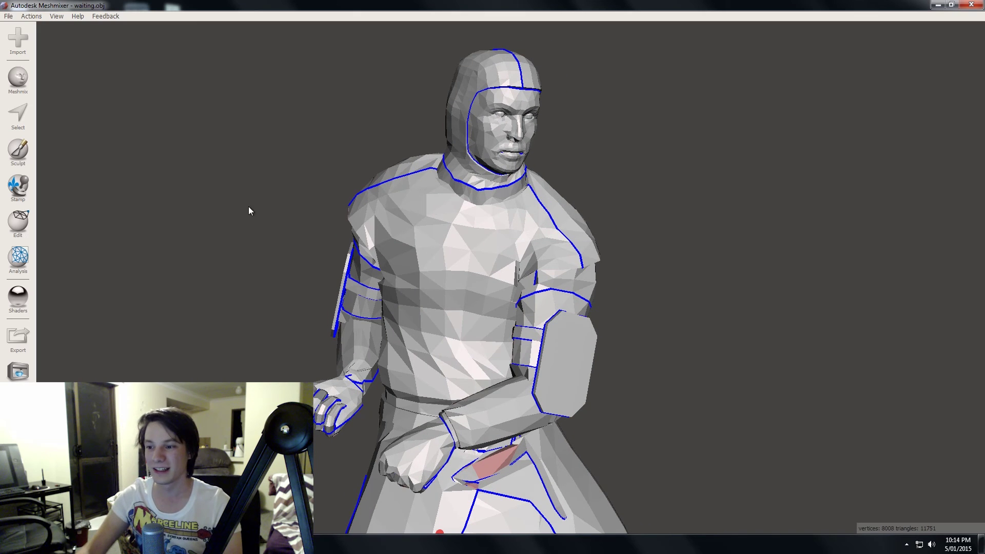
{"action": "left_click", "coordinate": [23, 133]}
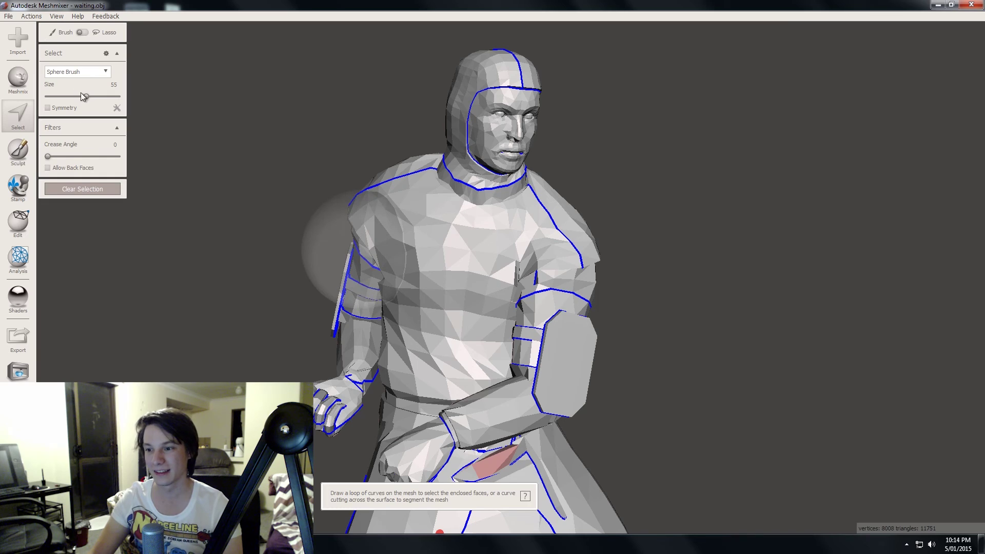
{"action": "left_click_drag", "start_coordinate": [82, 96], "coordinate": [69, 96]}
{"action": "left_click_drag", "start_coordinate": [417, 233], "coordinate": [497, 280]}
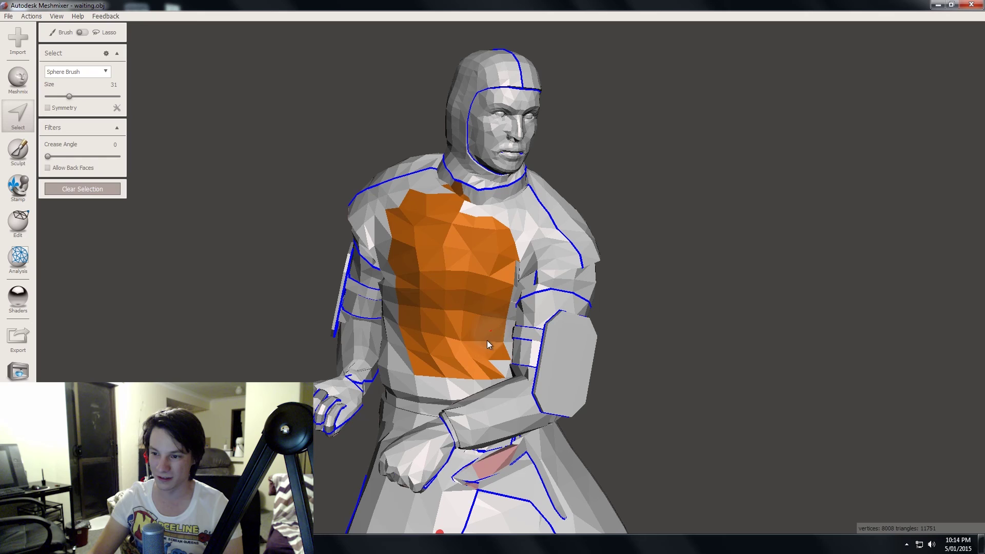
{"action": "mouse_move", "coordinate": [486, 369]}
{"action": "left_mouse_down"}
{"action": "mouse_move", "coordinate": [396, 328]}
{"action": "mouse_move", "coordinate": [393, 265]}
{"action": "left_mouse_up"}
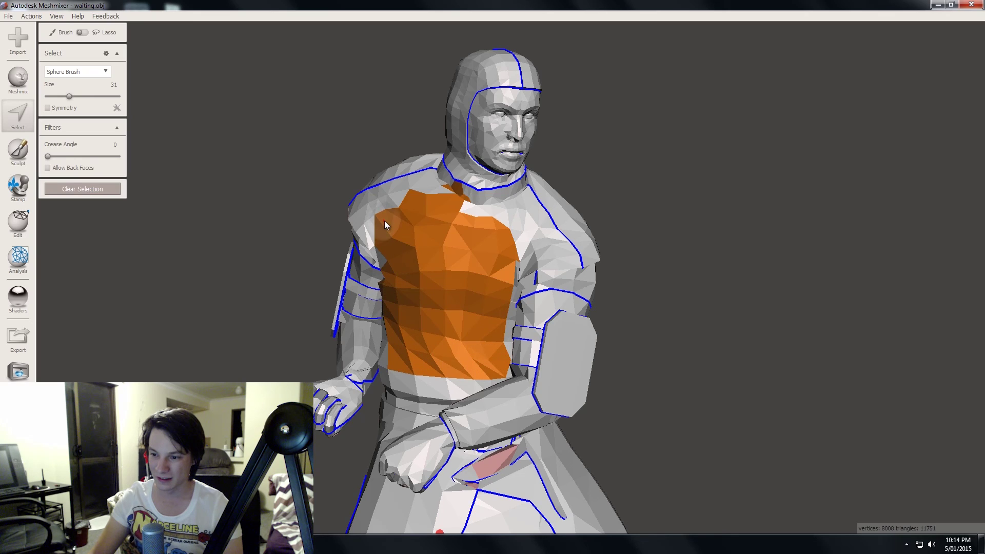
{"action": "left_click_drag", "start_coordinate": [386, 224], "coordinate": [385, 223]}
- Remesh the selected chest faces with the Remesh value set to 100 and accept the result
{"action": "mouse_move", "coordinate": [60, 30]}
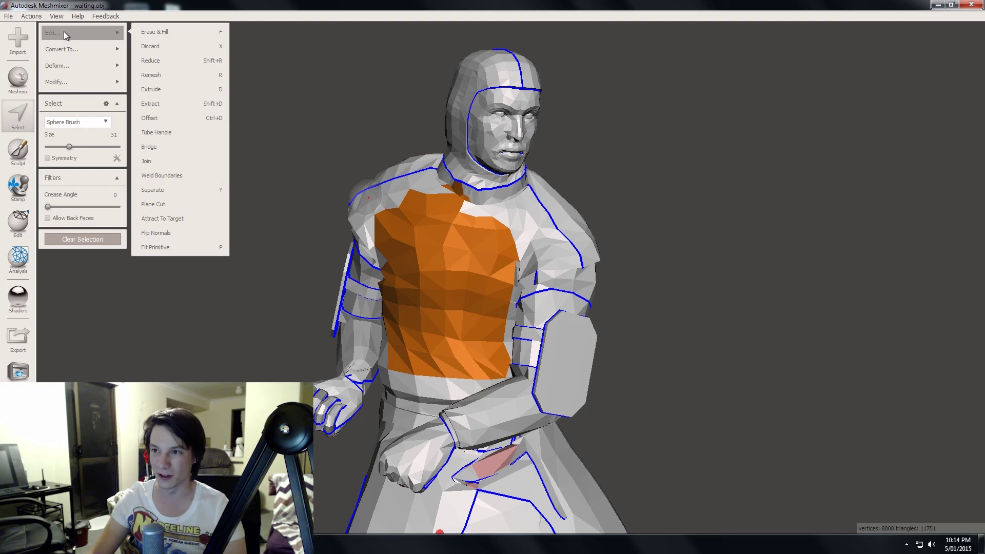
{"action": "left_click", "coordinate": [149, 75]}
{"action": "left_click_drag", "start_coordinate": [63, 86], "coordinate": [117, 62]}
{"action": "right_click_drag", "start_coordinate": [164, 75], "coordinate": [408, 248]}
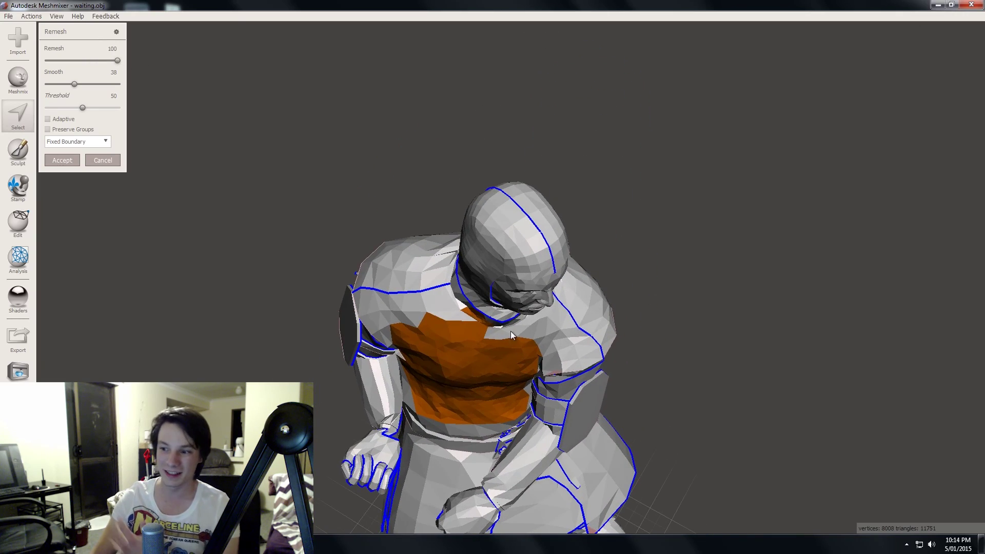
{"action": "right_click_drag", "start_coordinate": [511, 334], "coordinate": [437, 319]}
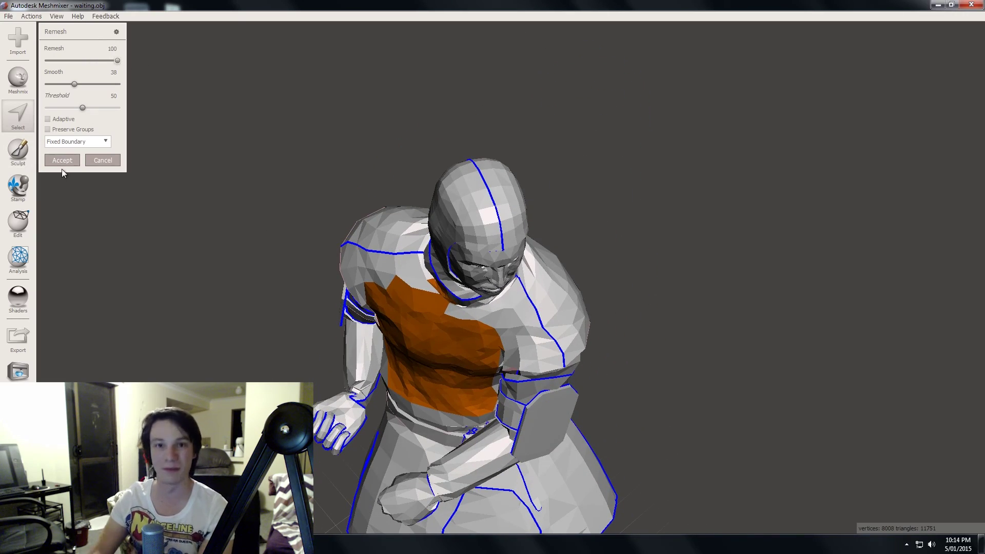
{"action": "left_click", "coordinate": [64, 161]}
- Examine the remeshed torso, the head, the skirt and the legs from several angles
{"action": "right_click_drag", "start_coordinate": [247, 221], "coordinate": [420, 191]}
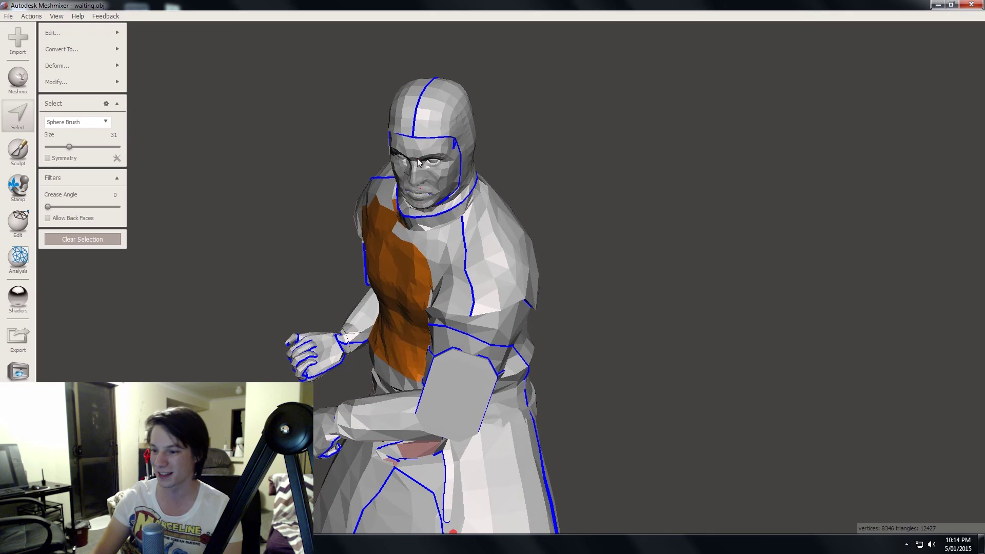
{"action": "right_click_drag", "start_coordinate": [392, 122], "coordinate": [445, 124]}
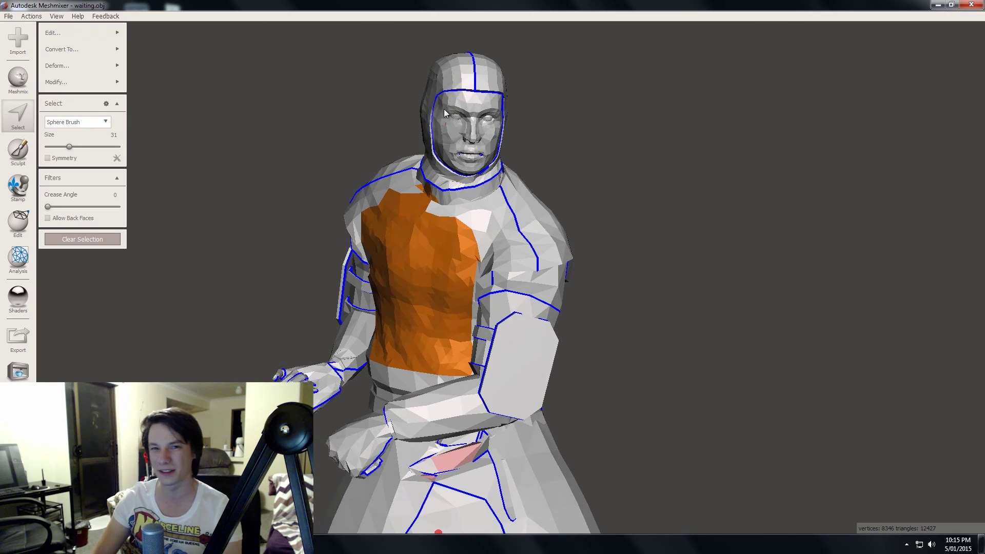
{"action": "scroll", "coordinate": [432, 99], "scroll_direction": "up", "scroll_amount": 5}
{"action": "scroll", "coordinate": [432, 98], "scroll_direction": "down", "scroll_amount": 5}
{"action": "right_click_drag", "start_coordinate": [445, 198], "coordinate": [409, 288]}
{"action": "scroll", "coordinate": [432, 365], "scroll_direction": "down", "scroll_amount": 2}
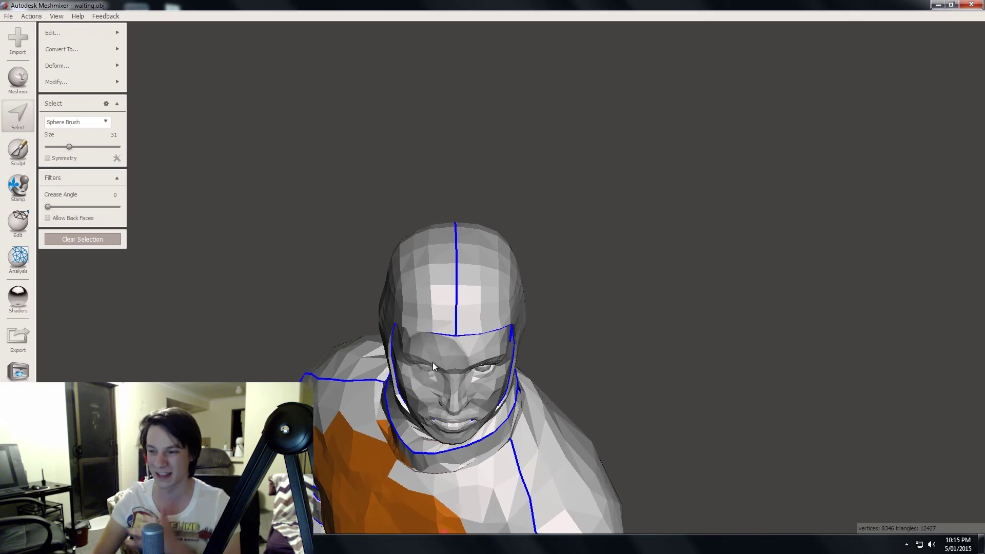
{"action": "right_click_drag", "start_coordinate": [433, 365], "coordinate": [475, 328]}
{"action": "scroll", "coordinate": [431, 400], "scroll_direction": "up", "scroll_amount": 2}
{"action": "scroll", "coordinate": [457, 392], "scroll_direction": "down", "scroll_amount": 6}
{"action": "right_click_drag", "start_coordinate": [473, 392], "coordinate": [409, 321]}
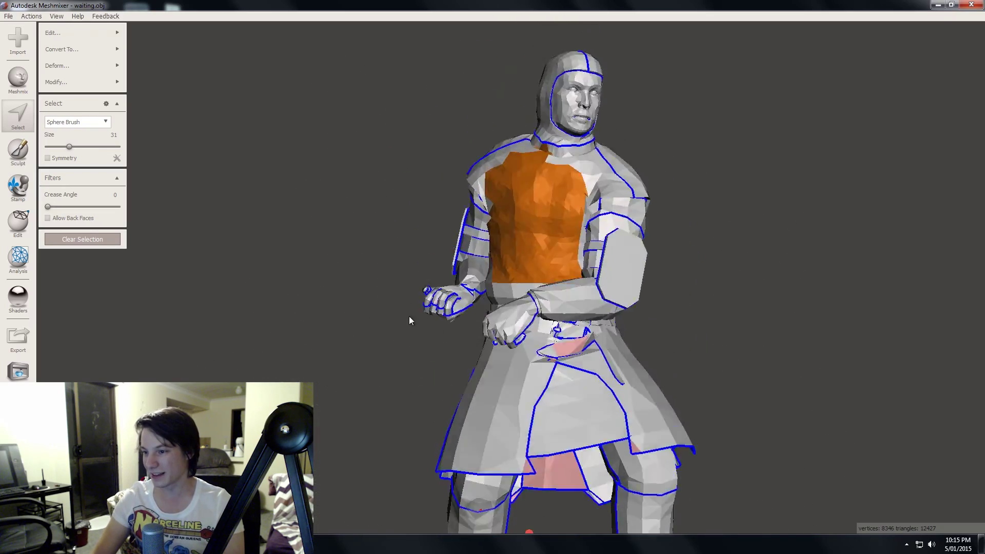
{"action": "middle_click_drag", "start_coordinate": [585, 461], "coordinate": [484, 242]}
{"action": "scroll", "coordinate": [483, 241], "scroll_direction": "down", "scroll_amount": 2}
{"action": "right_click_drag", "start_coordinate": [500, 241], "coordinate": [380, 246]}
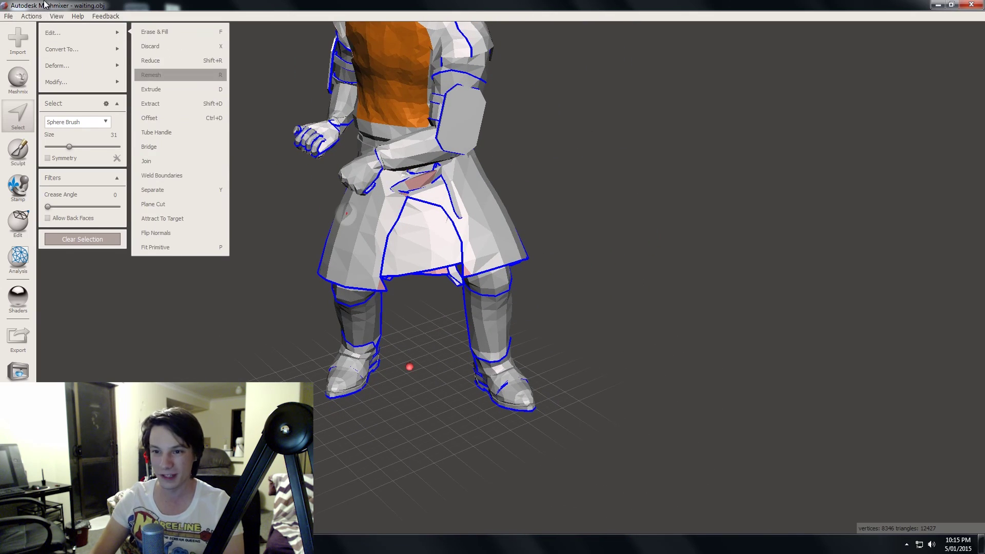
- Clear the face selection and separate the figure into its individual shells
{"action": "left_click", "coordinate": [22, 162]}
{"action": "left_click", "coordinate": [27, 132]}
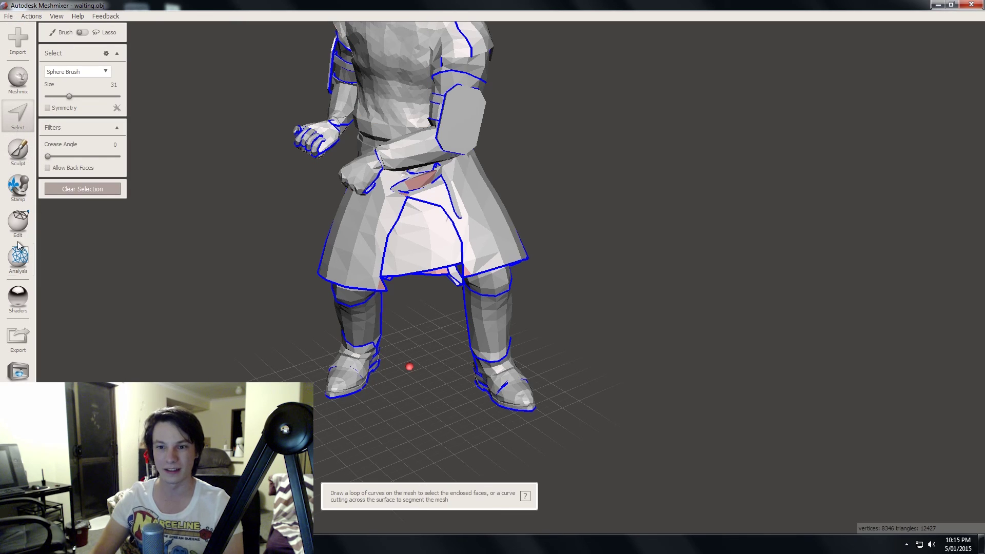
{"action": "mouse_move", "coordinate": [18, 221]}
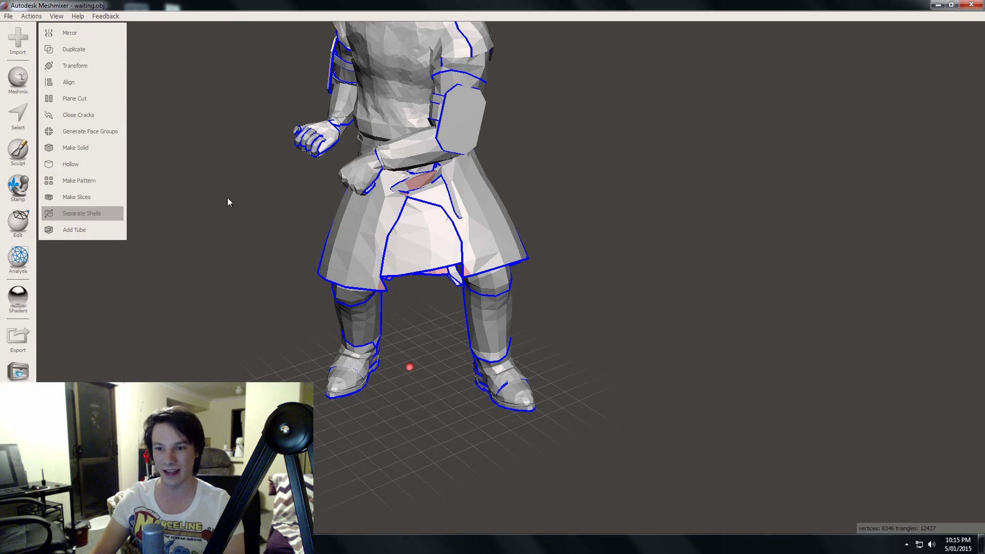
{"action": "left_click", "coordinate": [482, 202]}
{"action": "right_click_drag", "start_coordinate": [482, 203], "coordinate": [439, 255]}
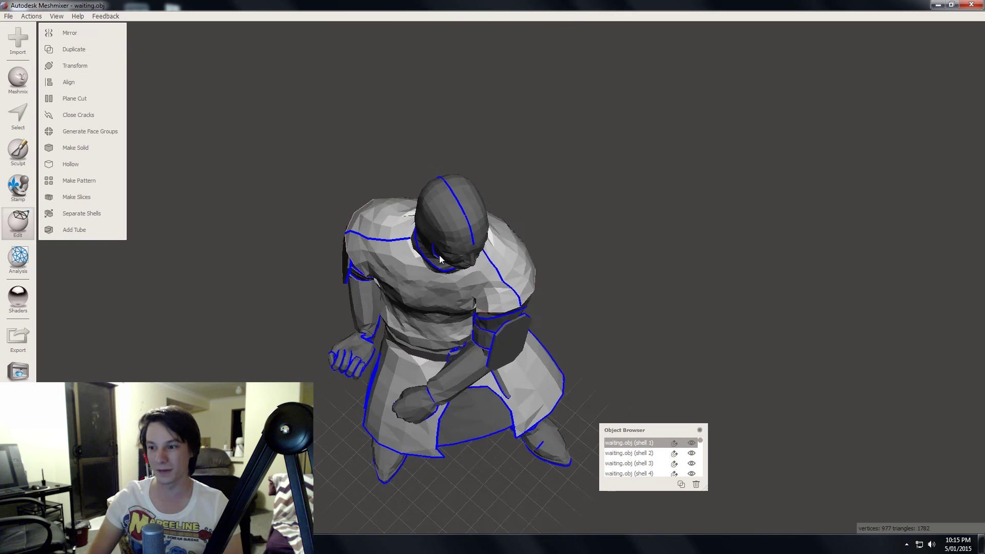
- Combine the front skirt panel with the shell of the tunic and skirt
{"action": "middle_click_drag", "start_coordinate": [439, 255], "coordinate": [368, 224]}
{"action": "right_click_drag", "start_coordinate": [367, 224], "coordinate": [335, 222]}
{"action": "right_click_drag", "start_coordinate": [293, 187], "coordinate": [273, 153]}
{"action": "right_click_drag", "start_coordinate": [328, 213], "coordinate": [365, 195]}
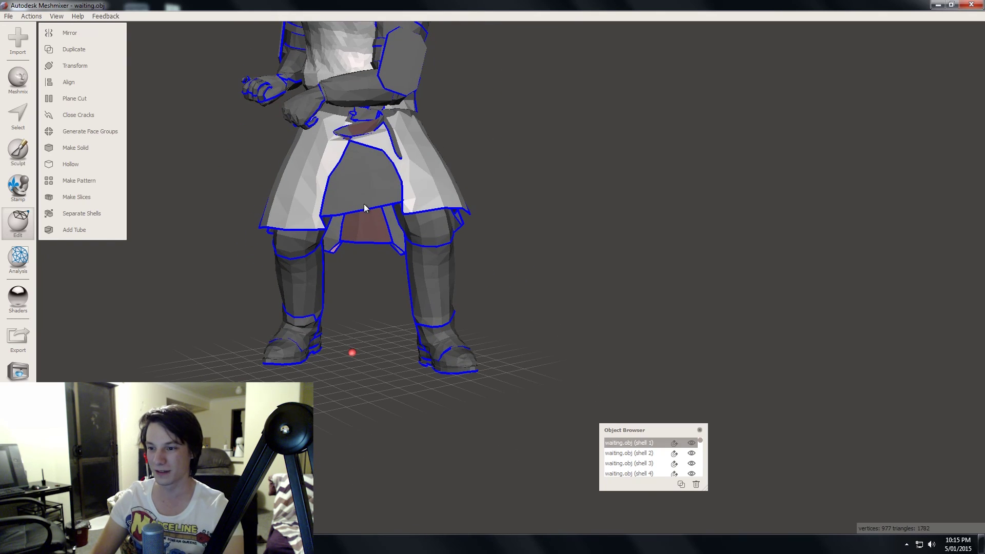
{"action": "left_click", "coordinate": [365, 192], "text": "shift"}
{"action": "left_click", "coordinate": [369, 230], "text": "shift"}
{"action": "right_click_drag", "start_coordinate": [369, 230], "coordinate": [346, 256]}
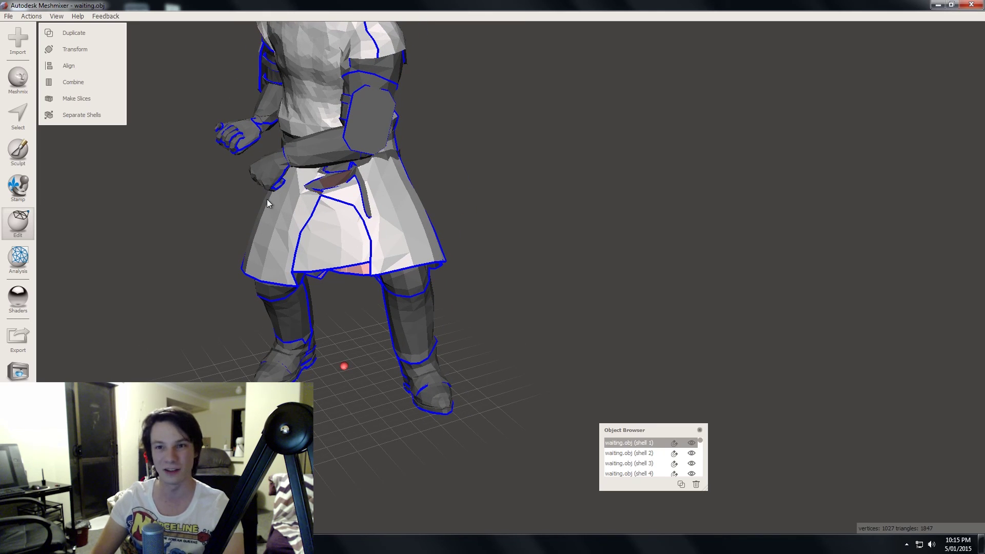
{"action": "left_click", "coordinate": [78, 84]}
- Examine the combined tunic and skirt piece from above, below and the front
{"action": "right_click_drag", "start_coordinate": [266, 144], "coordinate": [277, 177]}
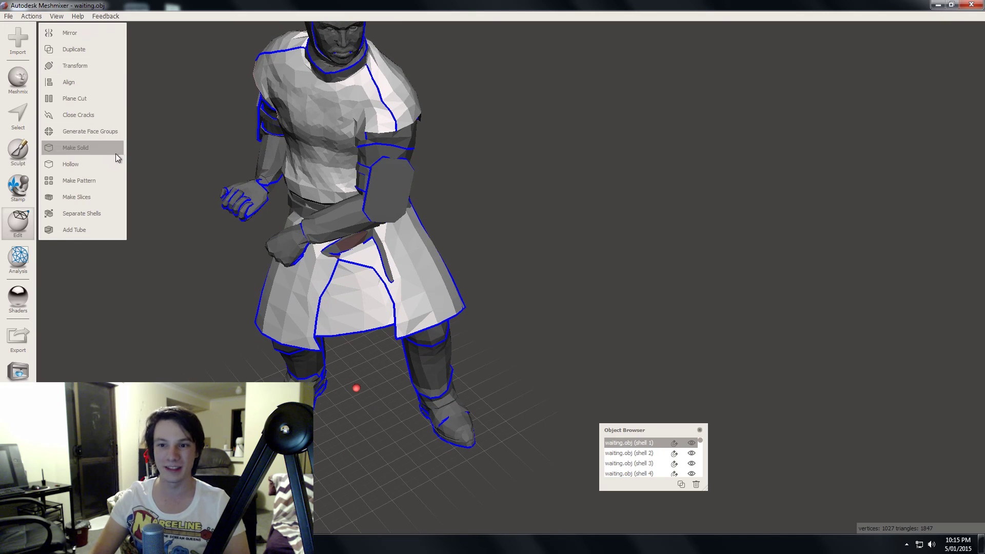
{"action": "right_click_drag", "start_coordinate": [140, 148], "coordinate": [143, 134]}
{"action": "scroll", "coordinate": [317, 149], "scroll_direction": "down", "scroll_amount": 3}
{"action": "middle_click_drag", "start_coordinate": [417, 198], "coordinate": [384, 295]}
{"action": "scroll", "coordinate": [285, 331], "scroll_direction": "up", "scroll_amount": 2}
{"action": "right_click_drag", "start_coordinate": [285, 331], "coordinate": [285, 291]}
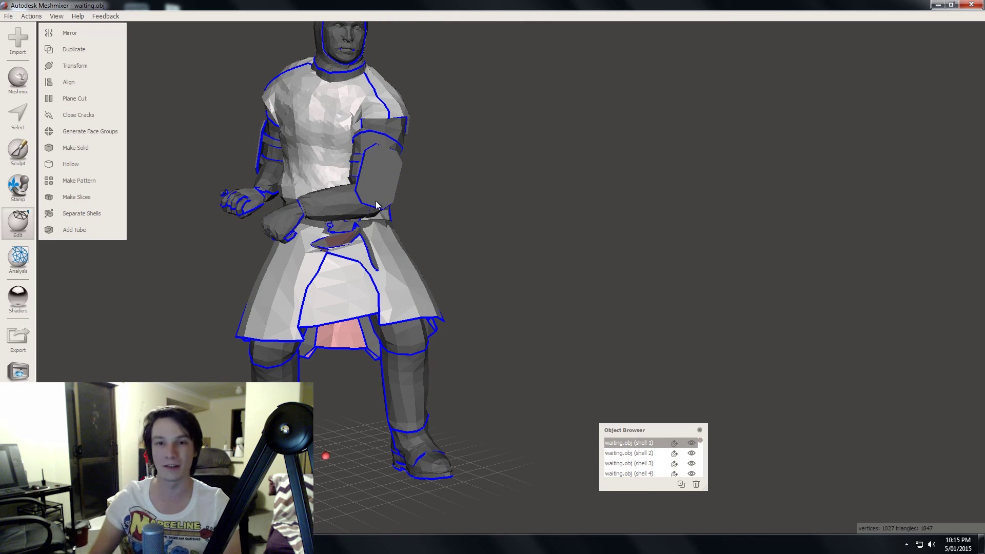
{"action": "right_click_drag", "start_coordinate": [392, 196], "coordinate": [421, 223]}
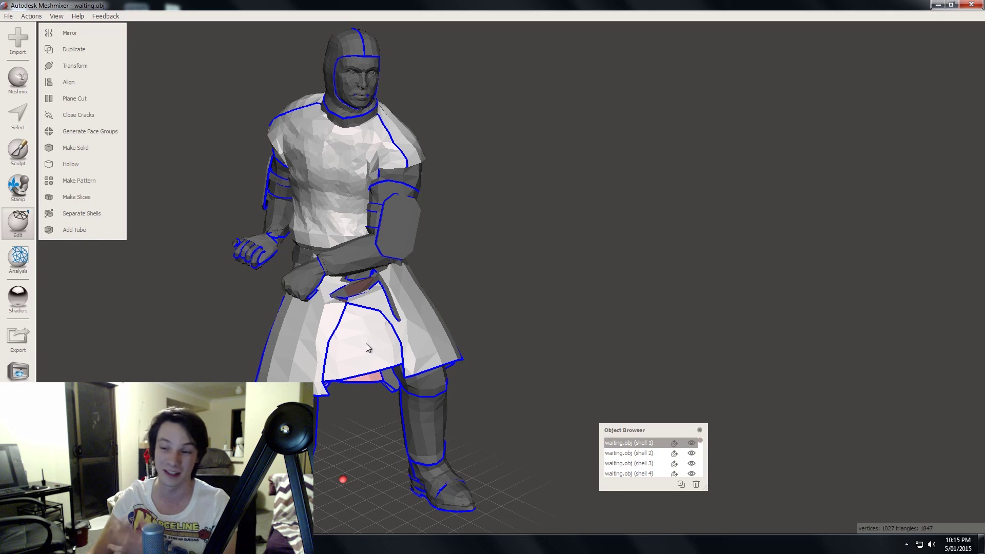
{"action": "right_click_drag", "start_coordinate": [407, 343], "coordinate": [366, 284]}
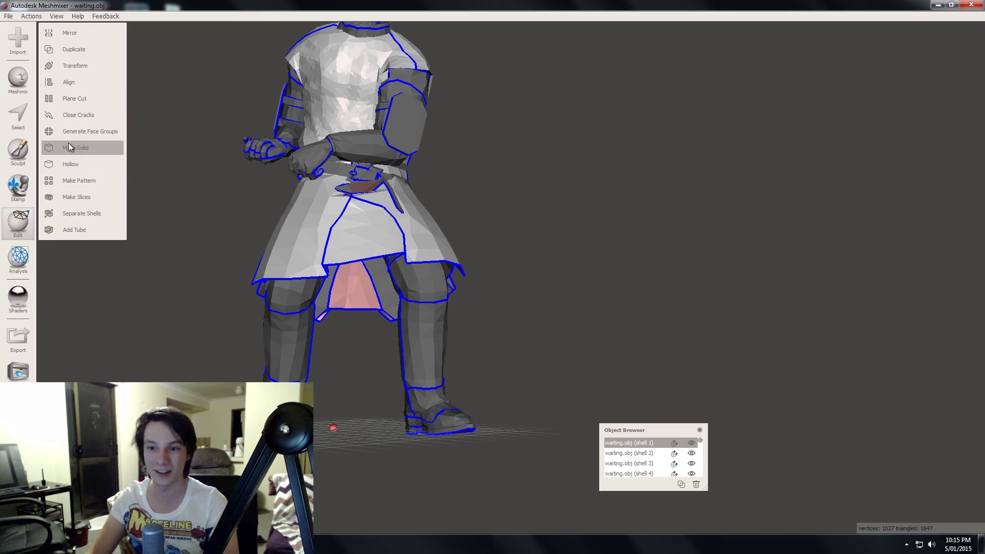
- Select all faces of the combined tunic and skirt by lassoing around the whole figure
{"action": "key", "text": "s"}
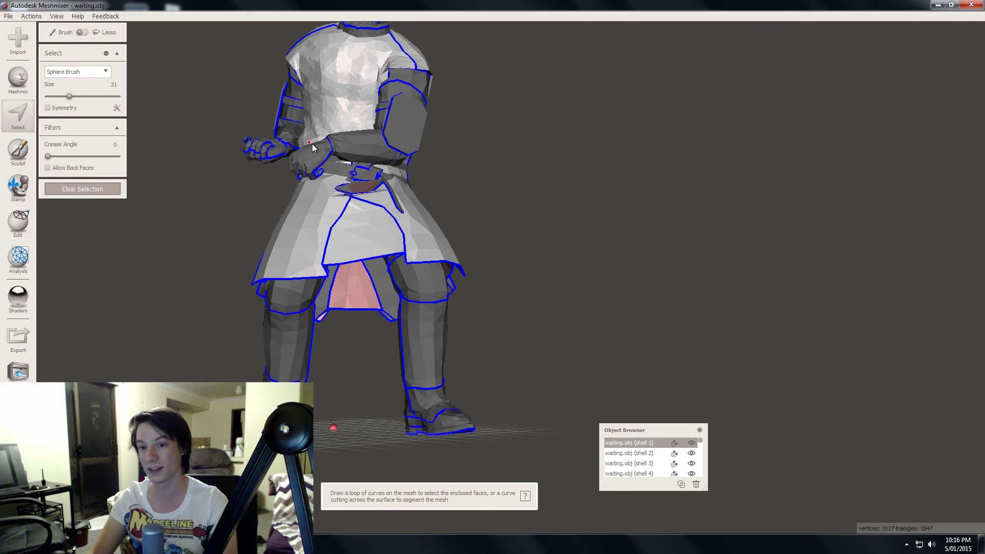
{"action": "scroll", "coordinate": [311, 147], "scroll_direction": "down", "scroll_amount": 2}
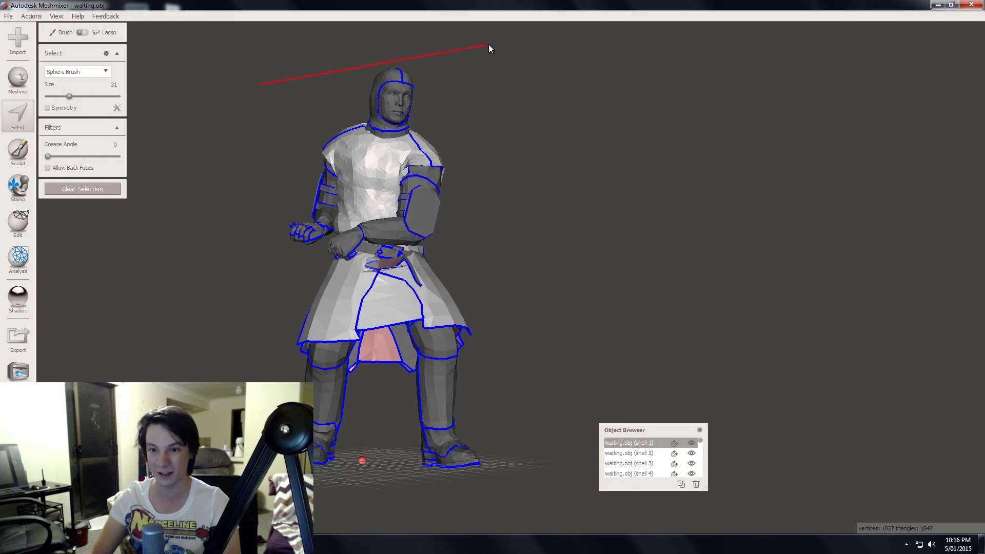
{"action": "left_click", "coordinate": [264, 81]}
{"action": "mouse_move", "coordinate": [382, 153]}
{"action": "right_mouse_down"}
{"action": "mouse_move", "coordinate": [269, 171]}
{"action": "mouse_move", "coordinate": [221, 272]}
{"action": "mouse_move", "coordinate": [586, 446]}
{"action": "right_mouse_up"}
{"action": "right_click_drag", "start_coordinate": [256, 245], "coordinate": [372, 340]}
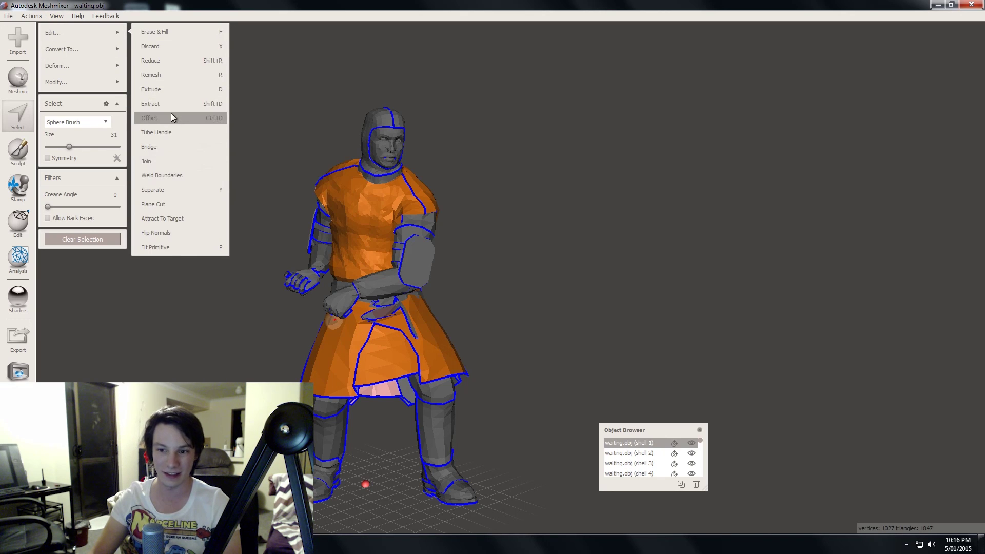
- Start an Extrude on the selected tunic faces with the direction set to Normal
{"action": "left_click", "coordinate": [165, 90]}
{"action": "right_click_drag", "start_coordinate": [524, 134], "coordinate": [345, 183]}
{"action": "right_click_drag", "start_coordinate": [419, 145], "coordinate": [377, 174]}
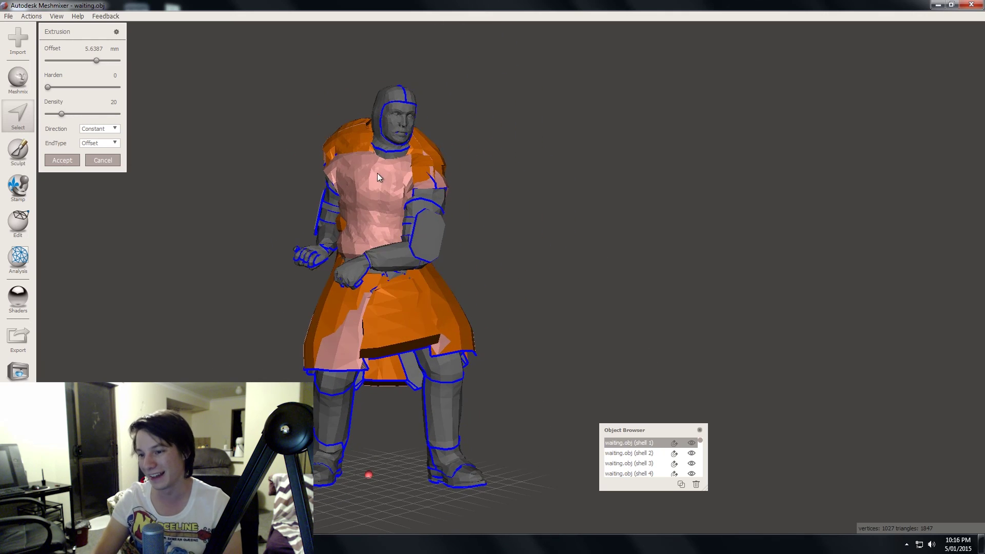
{"action": "left_click", "coordinate": [107, 129]}
{"action": "left_click", "coordinate": [102, 140]}
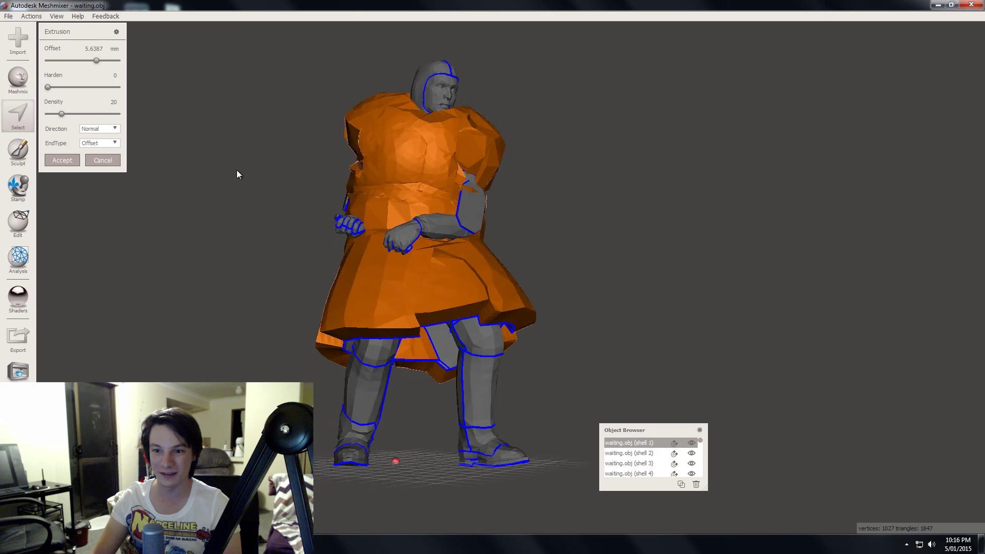
{"action": "right_click_drag", "start_coordinate": [208, 152], "coordinate": [223, 130]}
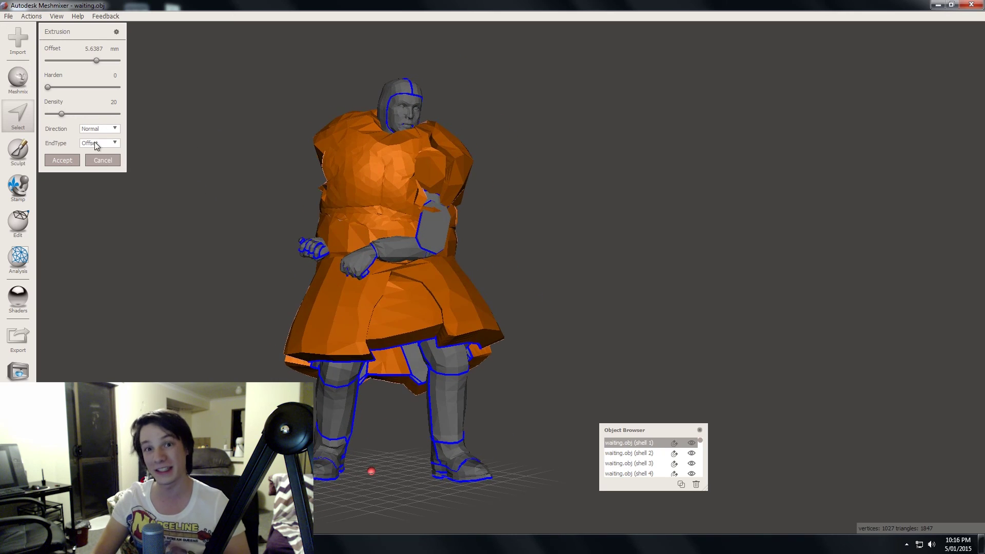
- Set the extrusion offset to -0.5 mm, accept it and clear the tunic's face selection
{"action": "left_click_drag", "start_coordinate": [96, 60], "coordinate": [69, 61]}
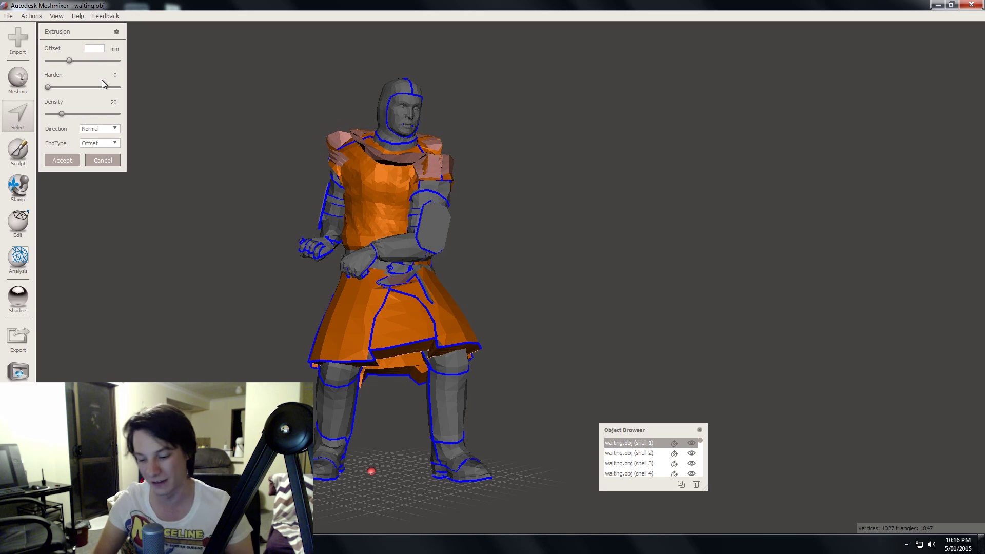
{"action": "type", "text": "-0.5"}
{"action": "key", "text": "Return"}
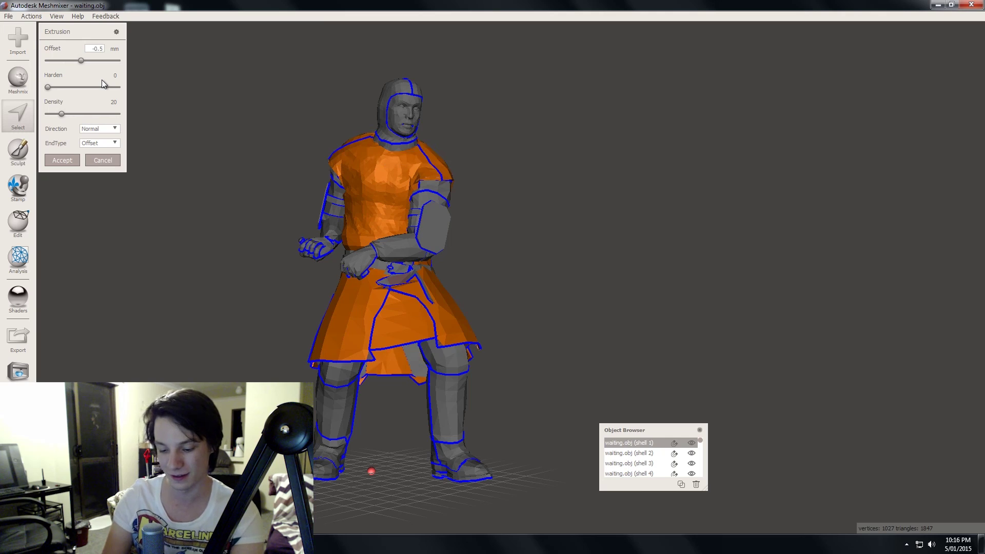
{"action": "mouse_move", "coordinate": [362, 248]}
{"action": "right_mouse_down"}
{"action": "mouse_move", "coordinate": [449, 204]}
{"action": "mouse_move", "coordinate": [372, 198]}
{"action": "mouse_move", "coordinate": [379, 186]}
{"action": "mouse_move", "coordinate": [368, 258]}
{"action": "right_mouse_up"}
{"action": "left_click", "coordinate": [57, 160]}
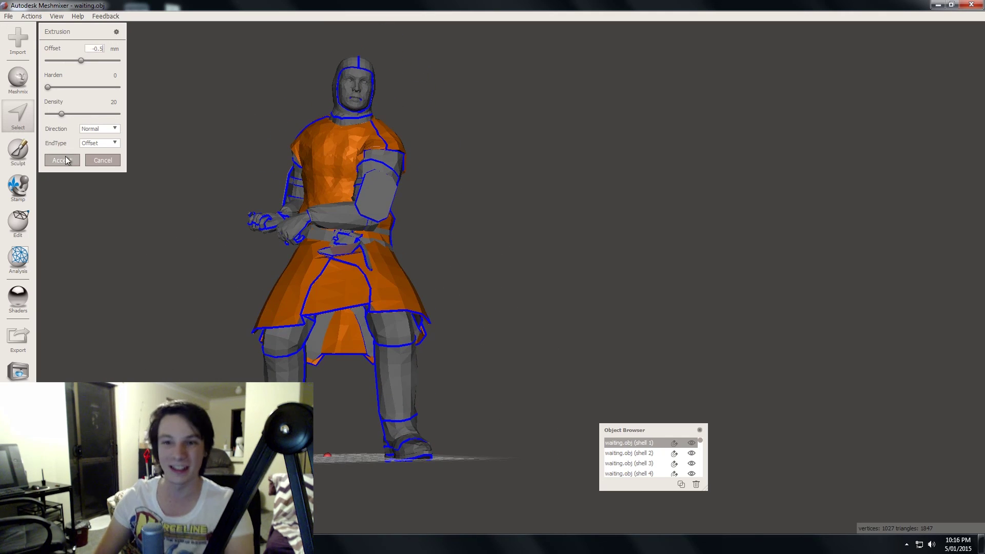
{"action": "right_click_drag", "start_coordinate": [185, 133], "coordinate": [466, 334]}
{"action": "key", "text": "Escape"}
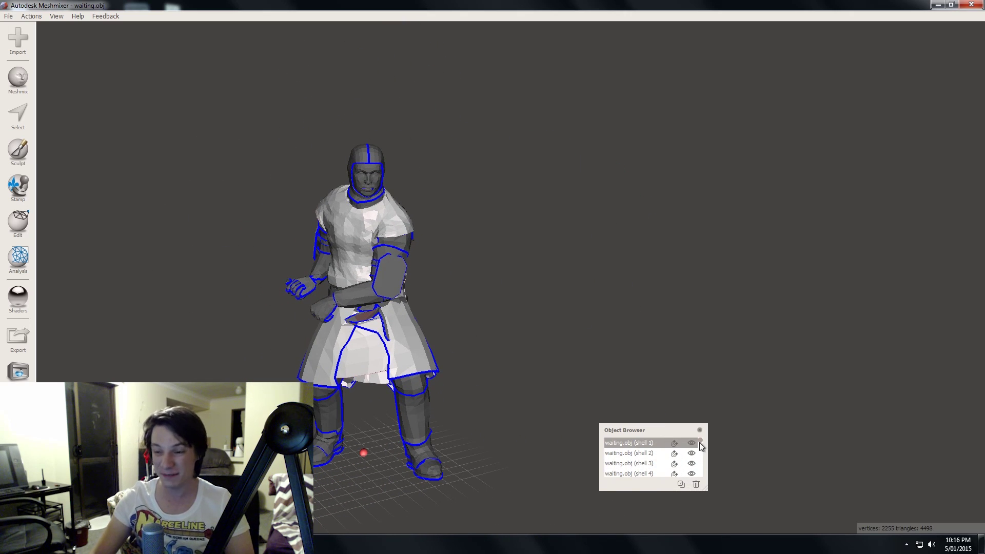
- Enlarge the Object Browser and select every waiting.obj shell from shell 1 through shell 159
{"action": "left_click_drag", "start_coordinate": [670, 430], "coordinate": [639, 246]}
{"action": "left_click_drag", "start_coordinate": [668, 315], "coordinate": [769, 486]}
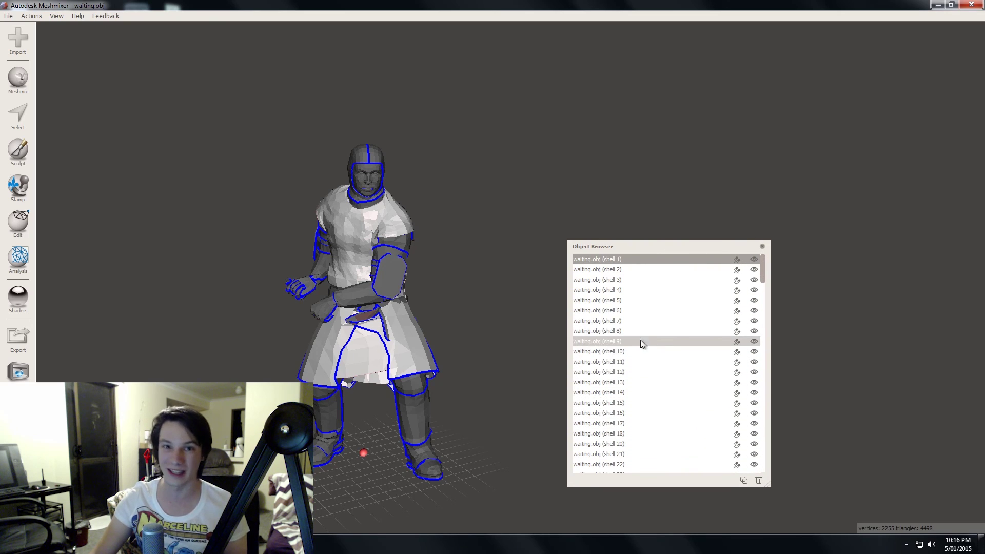
{"action": "left_click", "coordinate": [759, 270]}
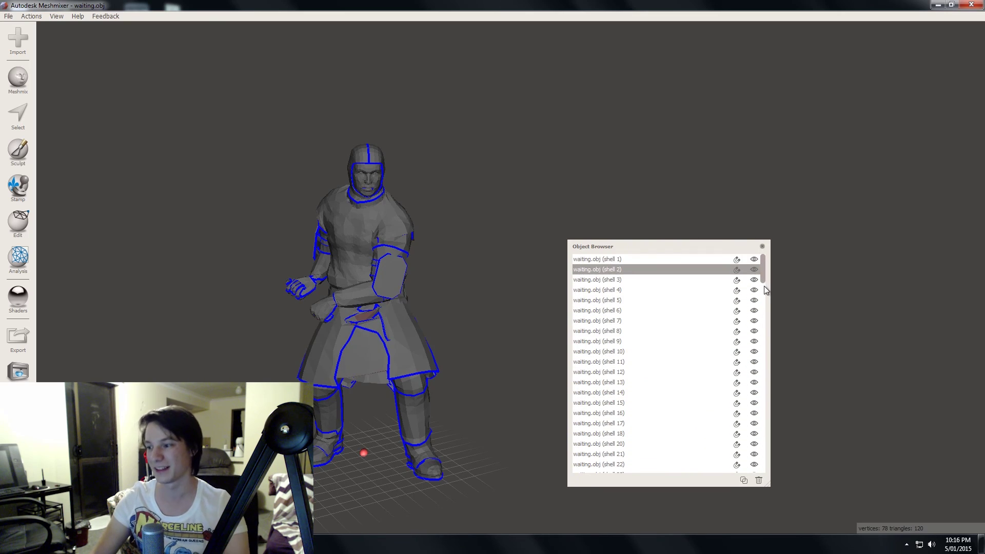
{"action": "left_click_drag", "start_coordinate": [678, 247], "coordinate": [679, 250]}
{"action": "left_click", "coordinate": [712, 262]}
{"action": "left_click_drag", "start_coordinate": [759, 272], "coordinate": [762, 465]}
{"action": "left_click", "coordinate": [667, 471]}
{"action": "key", "text": "ctrl+a"}
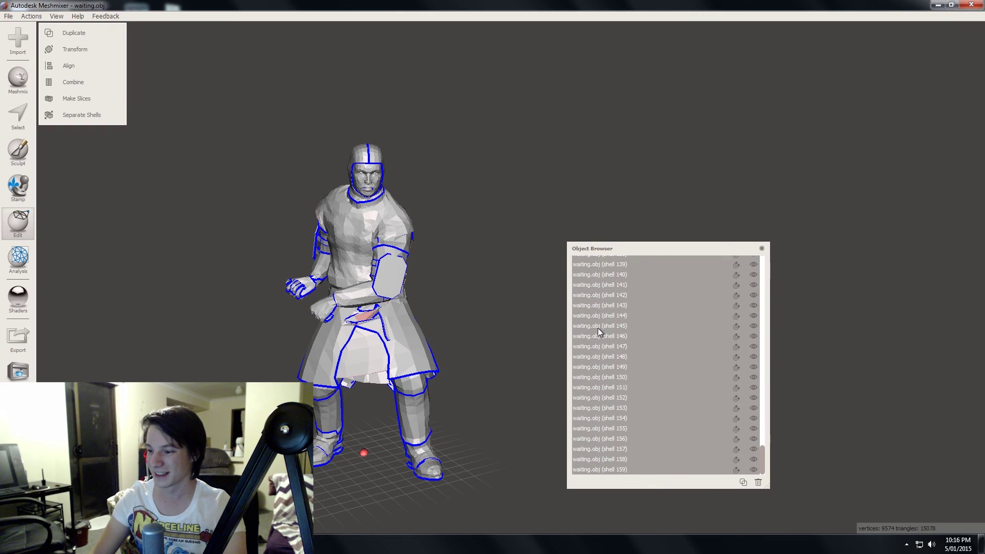
- Combine all the selected waiting.obj shells into a single object
{"action": "left_click", "coordinate": [51, 81]}
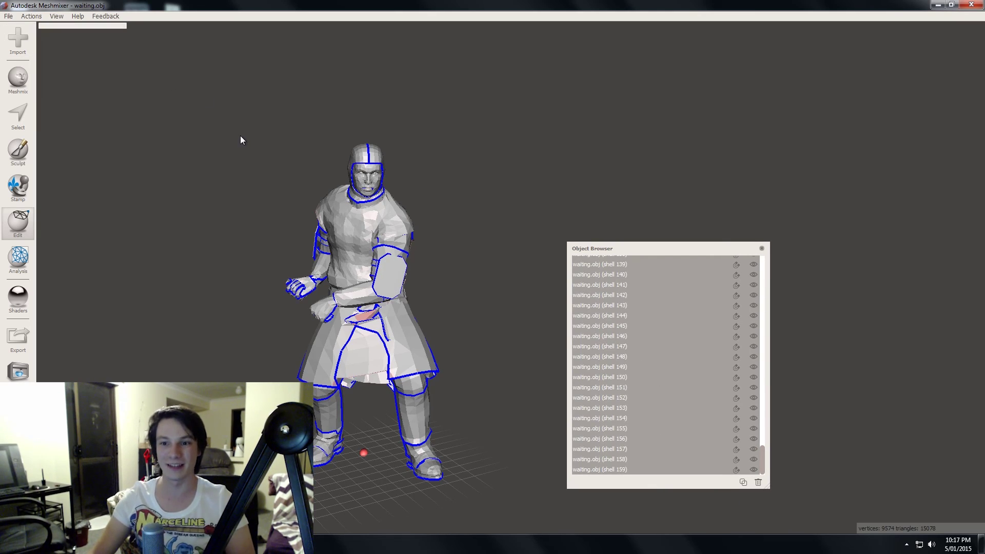
{"action": "left_click", "coordinate": [8, 16]}
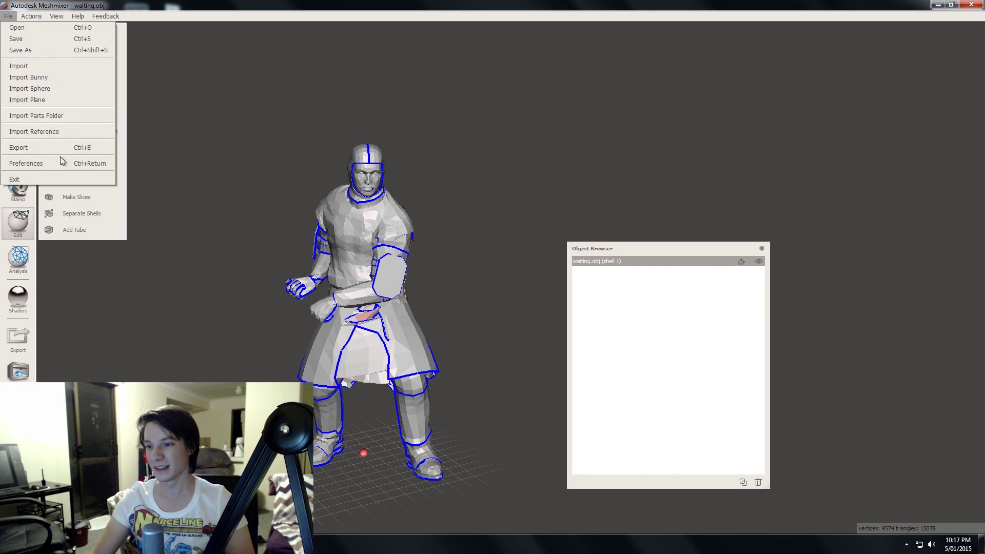
{"action": "left_click", "coordinate": [15, 50]}
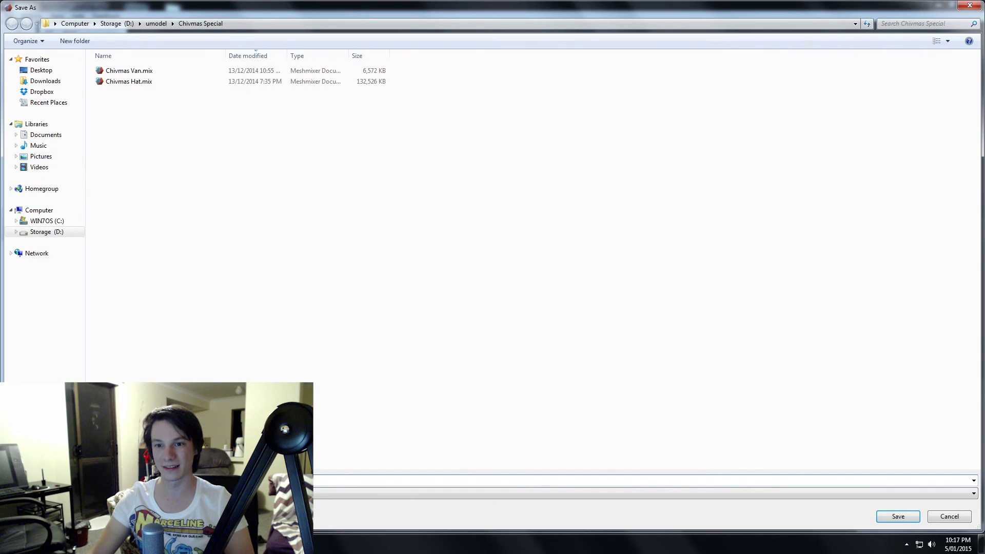
{"action": "left_click", "coordinate": [970, 498]}
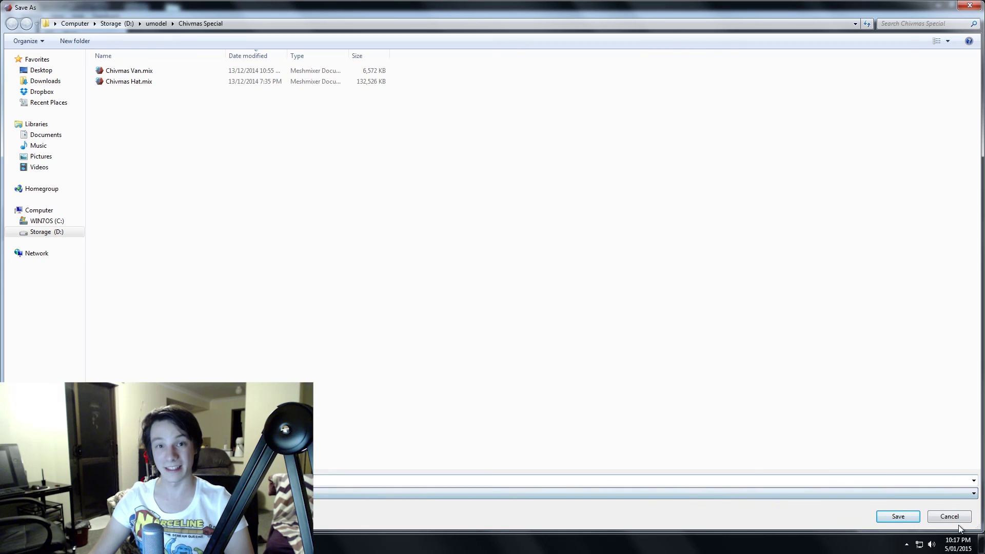
{"action": "left_click", "coordinate": [958, 518]}
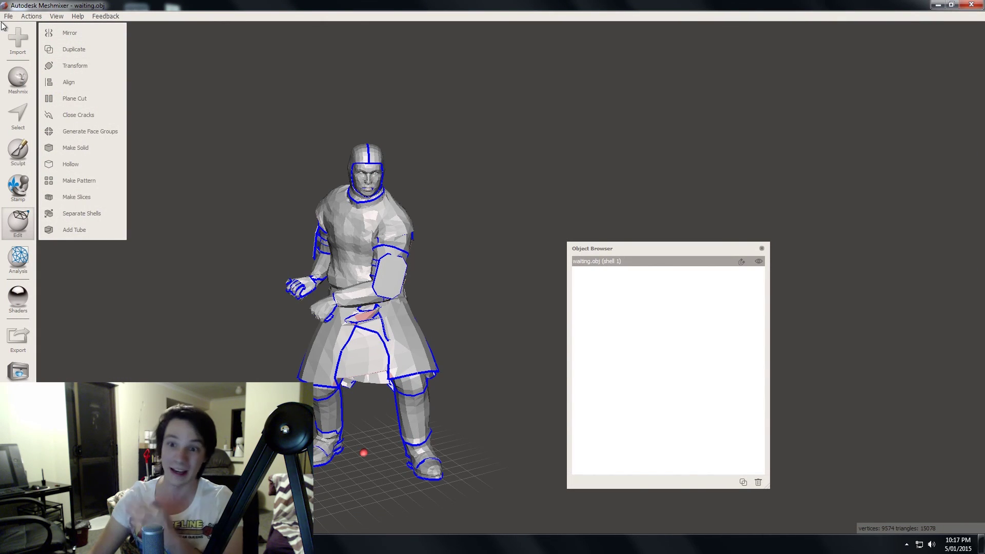
- Export the combined figure to the Chivmas Special folder as an STL file named chivmas vanguard
{"action": "left_click", "coordinate": [9, 17]}
{"action": "left_click", "coordinate": [51, 144]}
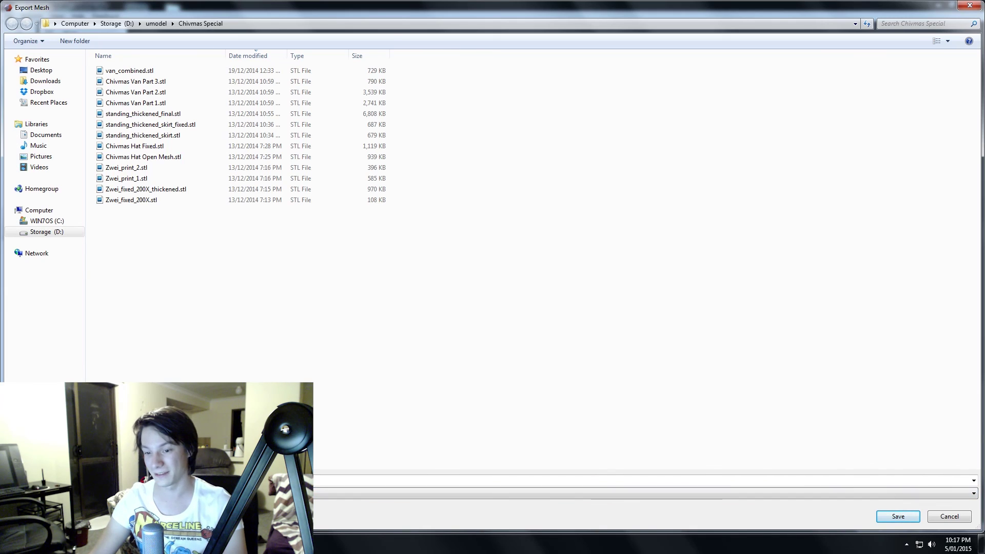
{"action": "type", "text": "C"}
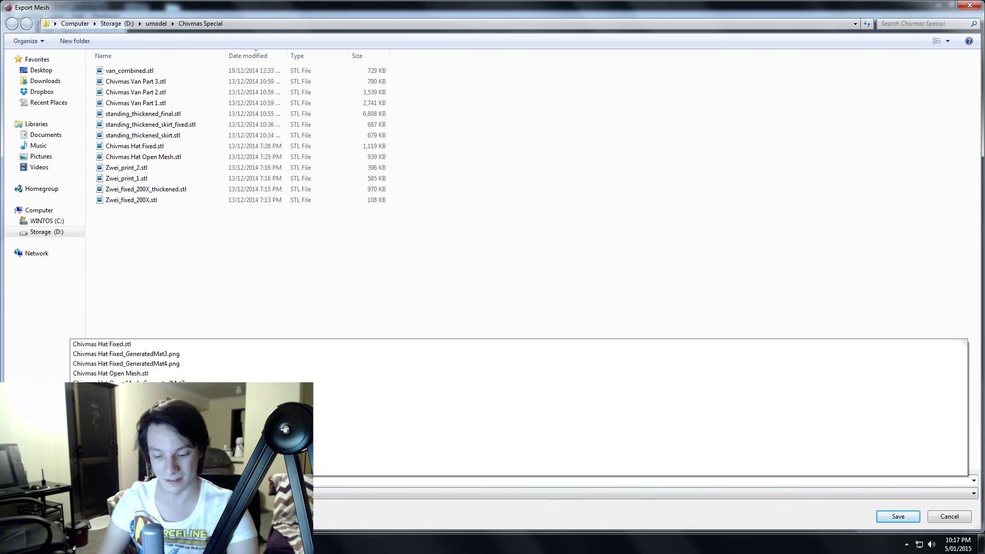
{"action": "key", "text": "Return"}
{"action": "right_click_drag", "start_coordinate": [352, 224], "coordinate": [330, 251]}
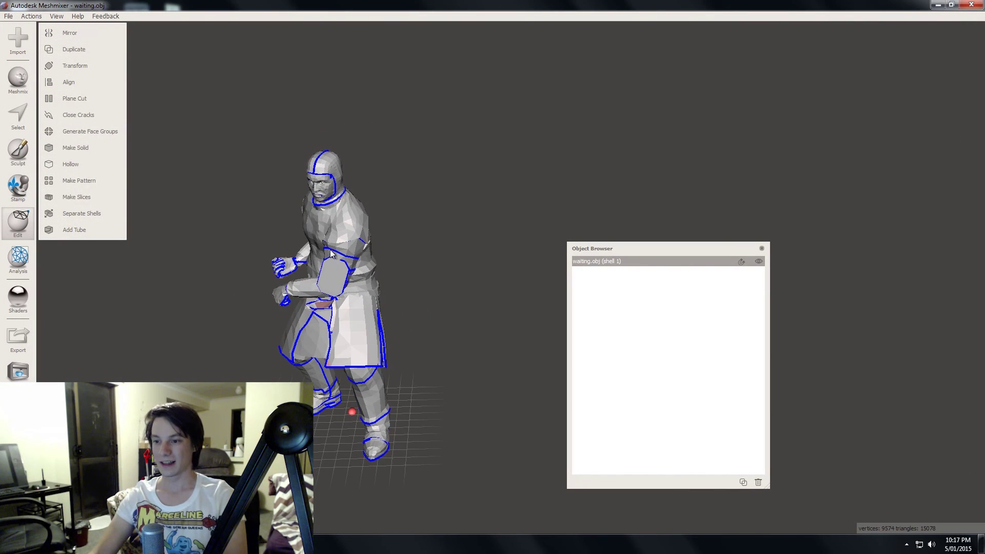
{"action": "right_click_drag", "start_coordinate": [300, 228], "coordinate": [418, 180]}
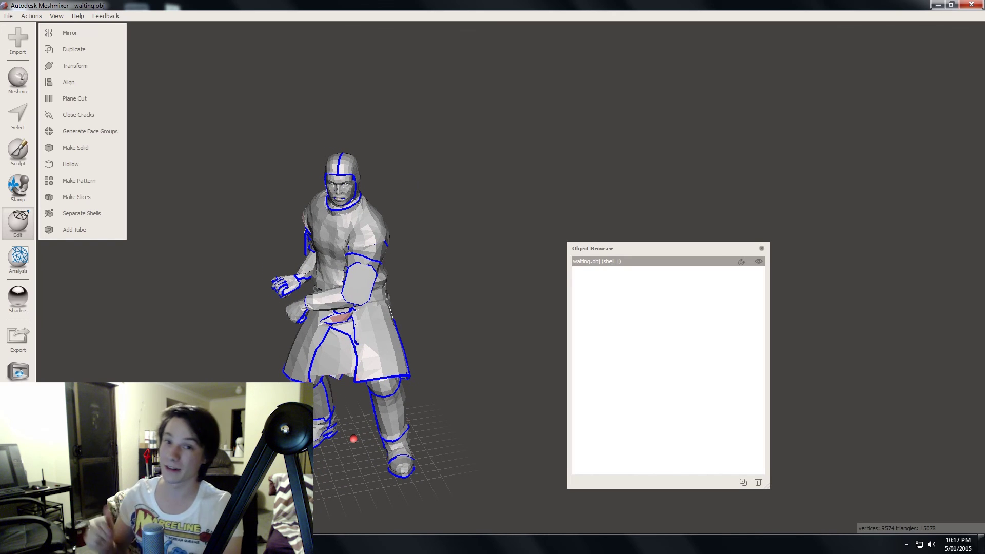
{"action": "mouse_move", "coordinate": [293, 205]}
{"action": "right_mouse_down"}
{"action": "mouse_move", "coordinate": [244, 191]}
{"action": "mouse_move", "coordinate": [279, 197]}
{"action": "right_mouse_up"}
- Import standing_thickened_skirt_fixed.stl from the Downloads folder, replacing the current mesh
{"action": "left_click", "coordinate": [18, 39]}
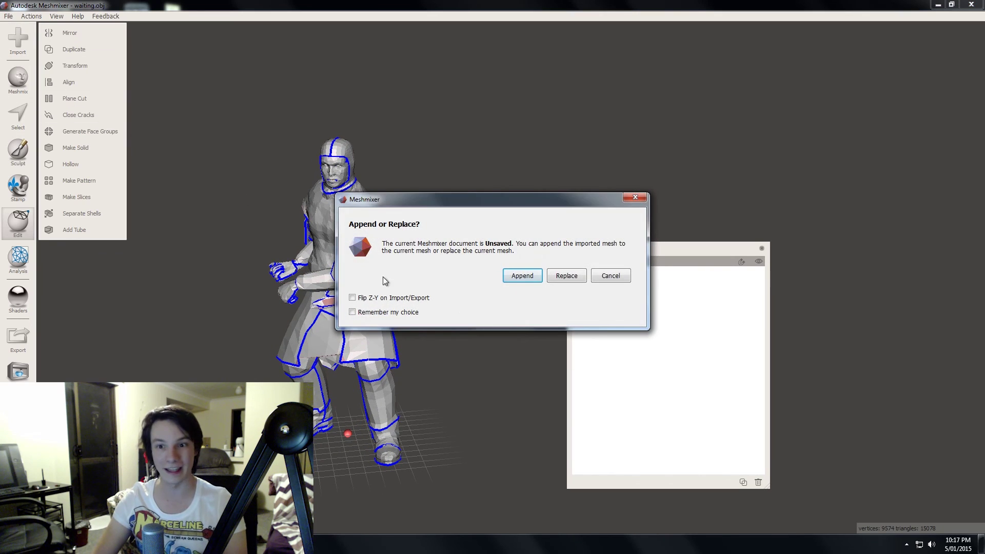
{"action": "left_click", "coordinate": [568, 276]}
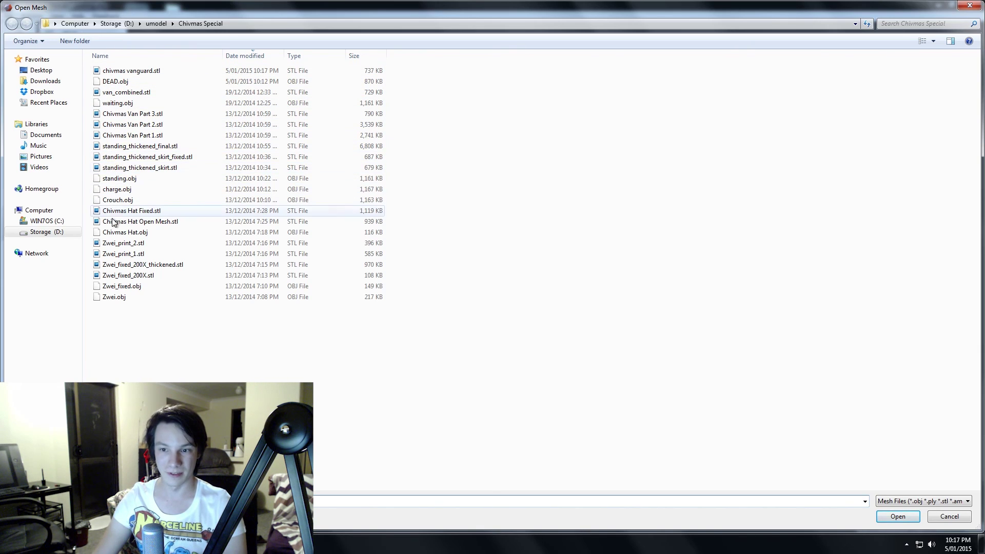
{"action": "left_click", "coordinate": [23, 82]}
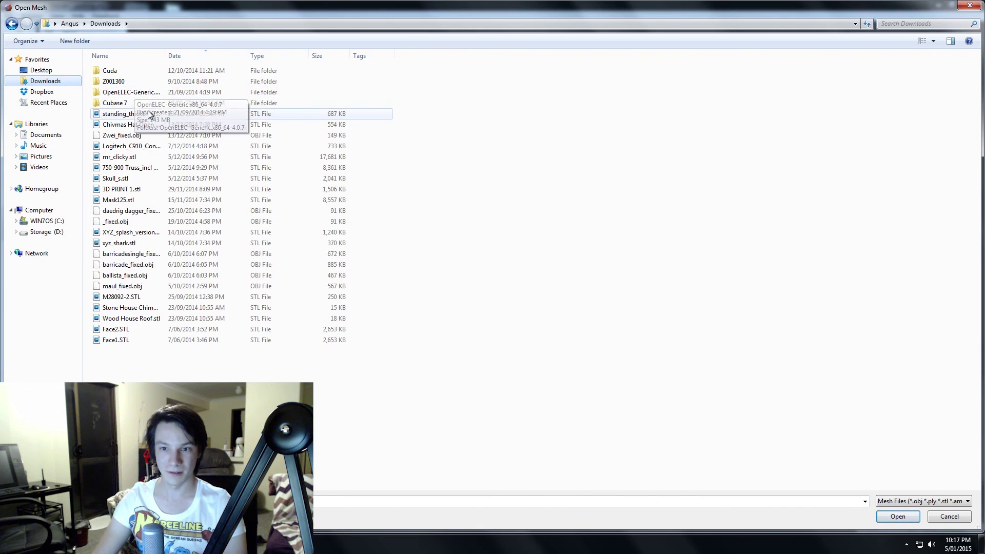
{"action": "left_click", "coordinate": [142, 116]}
{"action": "double_click", "coordinate": [145, 119]}
- Examine the imported figure's thickened skirt from underneath and the whole body from the front
{"action": "right_click_drag", "start_coordinate": [371, 248], "coordinate": [360, 284]}
{"action": "scroll", "coordinate": [359, 280], "scroll_direction": "up", "scroll_amount": 3}
{"action": "middle_click_drag", "start_coordinate": [265, 301], "coordinate": [426, 260]}
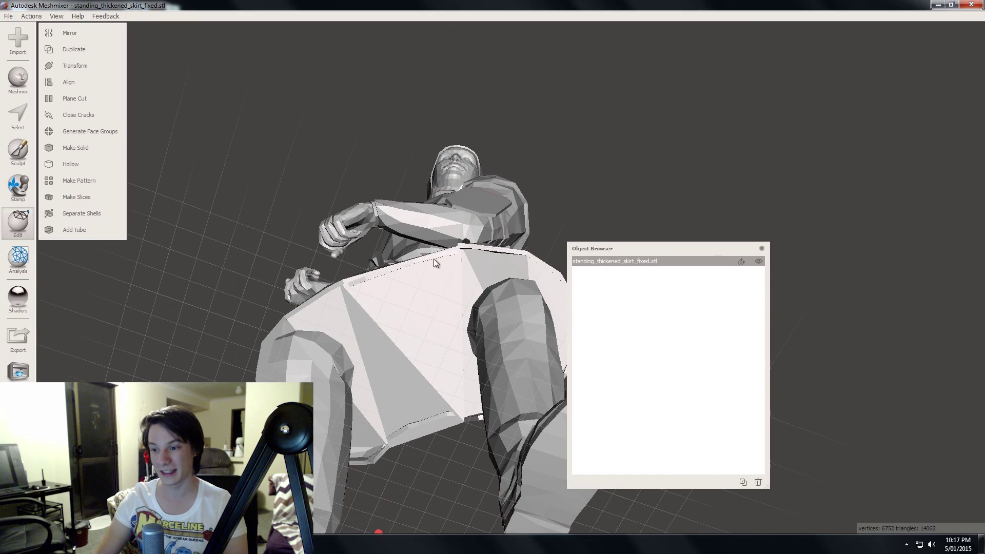
{"action": "scroll", "coordinate": [497, 239], "scroll_direction": "up", "scroll_amount": 2}
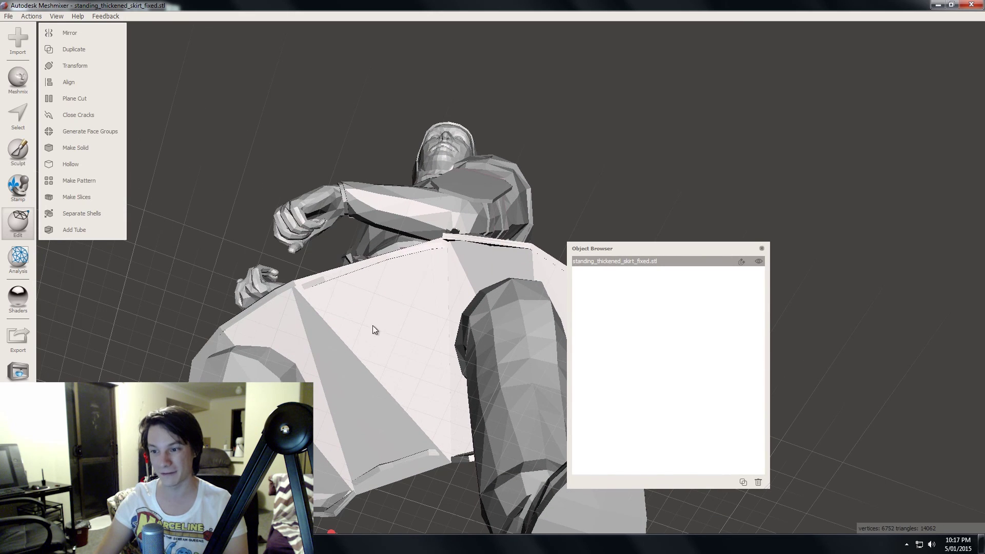
{"action": "right_click_drag", "start_coordinate": [339, 314], "coordinate": [358, 335]}
{"action": "scroll", "coordinate": [349, 306], "scroll_direction": "down", "scroll_amount": 6}
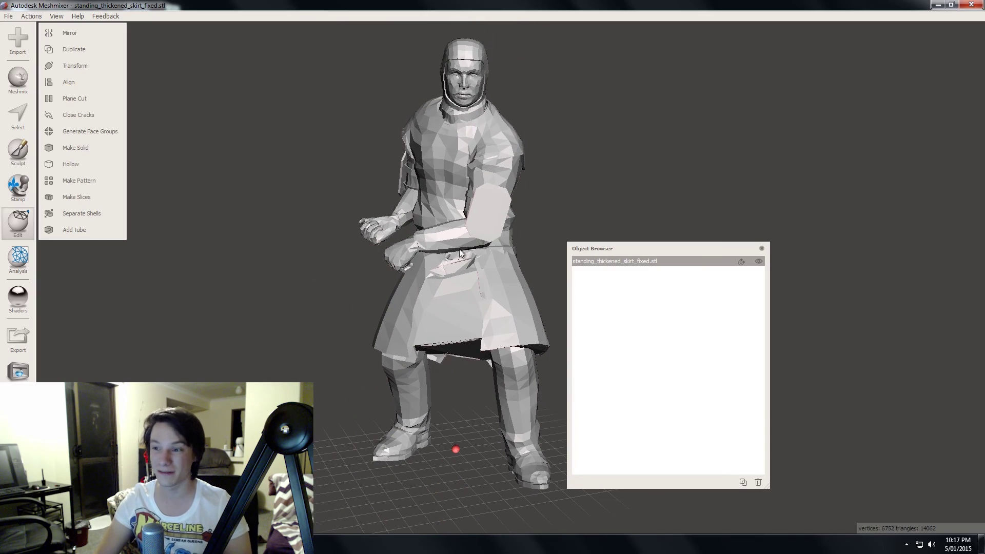
- Run Separate Shells on the imported figure to check it for multiple shells
{"action": "mouse_move", "coordinate": [464, 222]}
{"action": "right_mouse_down"}
{"action": "mouse_move", "coordinate": [375, 131]}
{"action": "mouse_move", "coordinate": [494, 245]}
{"action": "mouse_move", "coordinate": [380, 218]}
{"action": "mouse_move", "coordinate": [466, 249]}
{"action": "mouse_move", "coordinate": [374, 237]}
{"action": "mouse_move", "coordinate": [430, 279]}
{"action": "mouse_move", "coordinate": [426, 307]}
{"action": "mouse_move", "coordinate": [264, 324]}
{"action": "mouse_move", "coordinate": [293, 345]}
{"action": "mouse_move", "coordinate": [429, 204]}
{"action": "mouse_move", "coordinate": [434, 235]}
{"action": "mouse_move", "coordinate": [458, 179]}
{"action": "mouse_move", "coordinate": [497, 147]}
{"action": "mouse_move", "coordinate": [457, 211]}
{"action": "right_mouse_up"}
{"action": "left_click", "coordinate": [80, 213]}
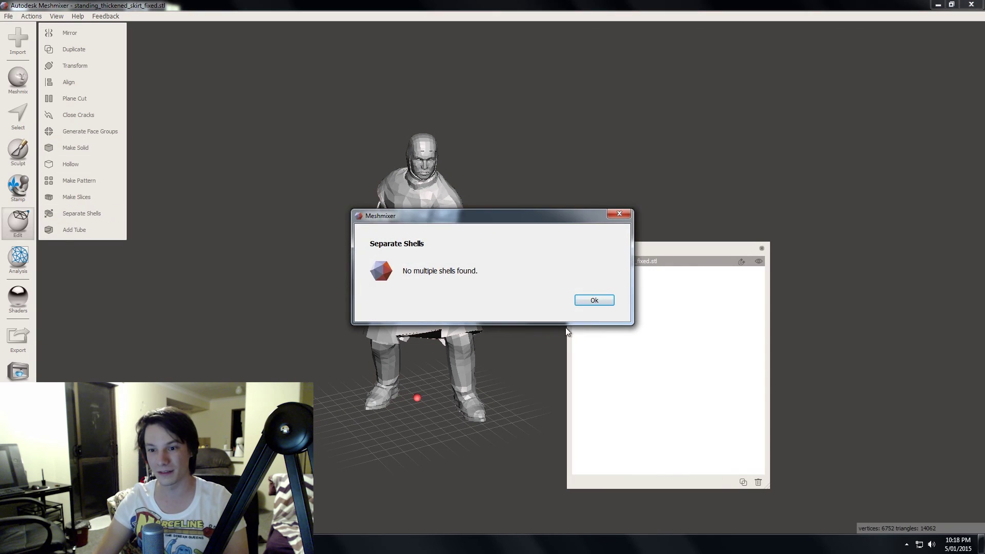
{"action": "left_click", "coordinate": [594, 301]}
{"action": "right_click_drag", "start_coordinate": [456, 241], "coordinate": [425, 176]}
{"action": "right_click_drag", "start_coordinate": [277, 182], "coordinate": [412, 191]}
{"action": "scroll", "coordinate": [390, 186], "scroll_direction": "up", "scroll_amount": 5}
{"action": "scroll", "coordinate": [390, 250], "scroll_direction": "down", "scroll_amount": 3}
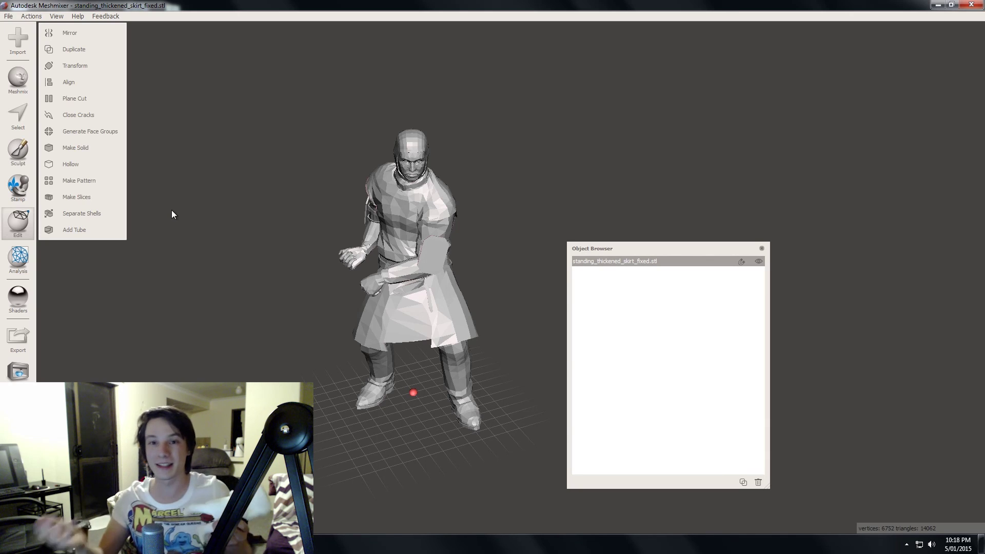
- Slice the figure with a horizontal Plane Cut across the lower skirt above the hem, using type Slice and DelRefine fill
{"action": "left_click", "coordinate": [75, 98]}
{"action": "right_click_drag", "start_coordinate": [343, 186], "coordinate": [382, 217]}
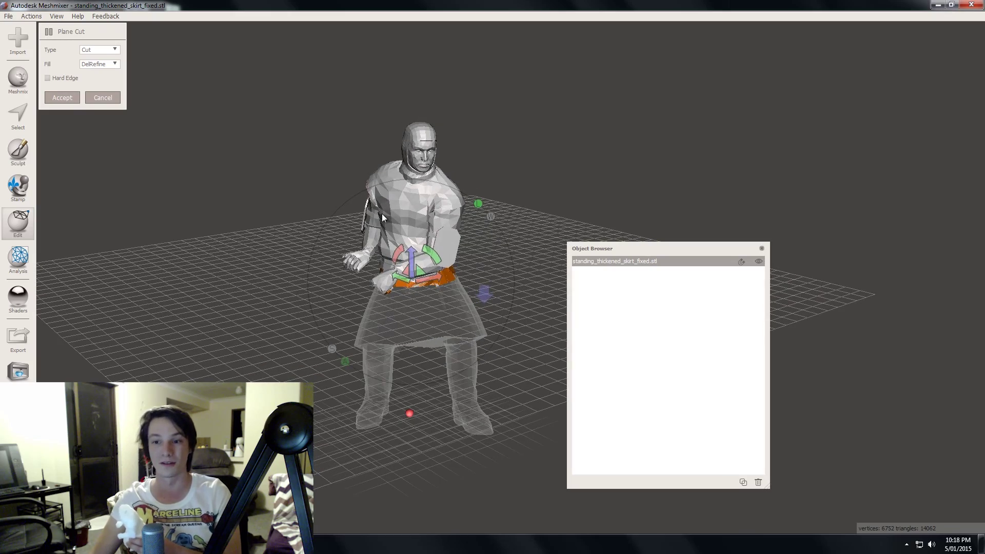
{"action": "right_click_drag", "start_coordinate": [353, 164], "coordinate": [393, 159]}
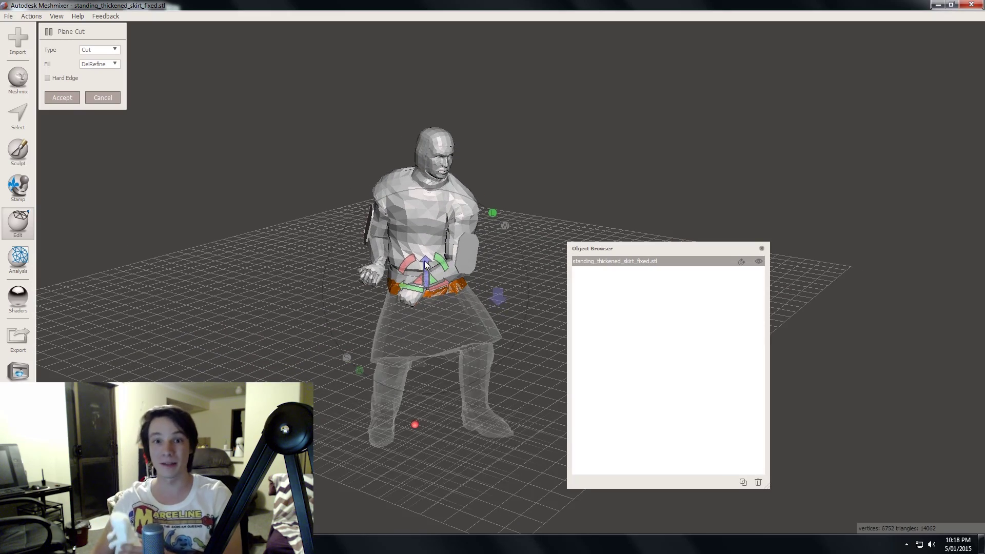
{"action": "left_click_drag", "start_coordinate": [429, 261], "coordinate": [444, 305]}
{"action": "right_click_drag", "start_coordinate": [443, 309], "coordinate": [442, 282]}
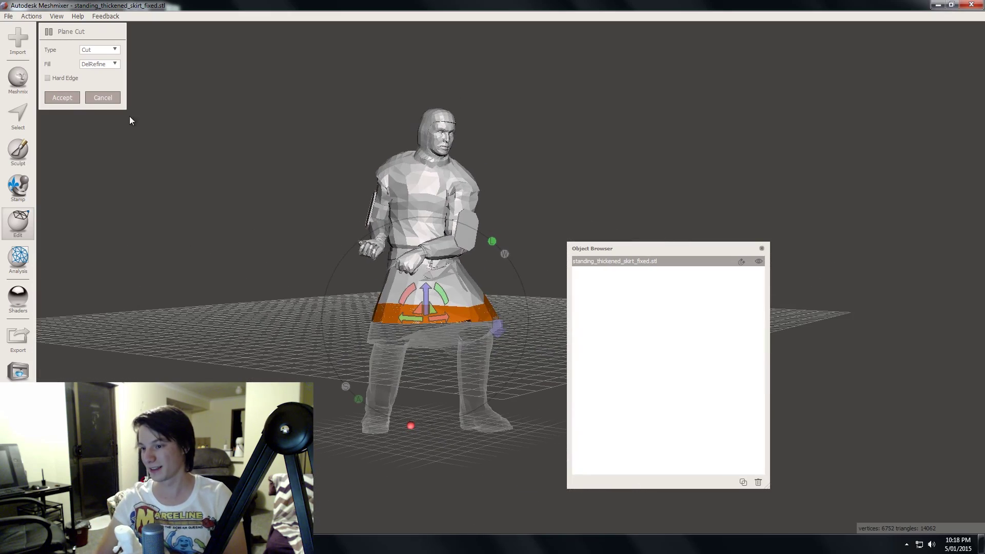
{"action": "left_click", "coordinate": [111, 49]}
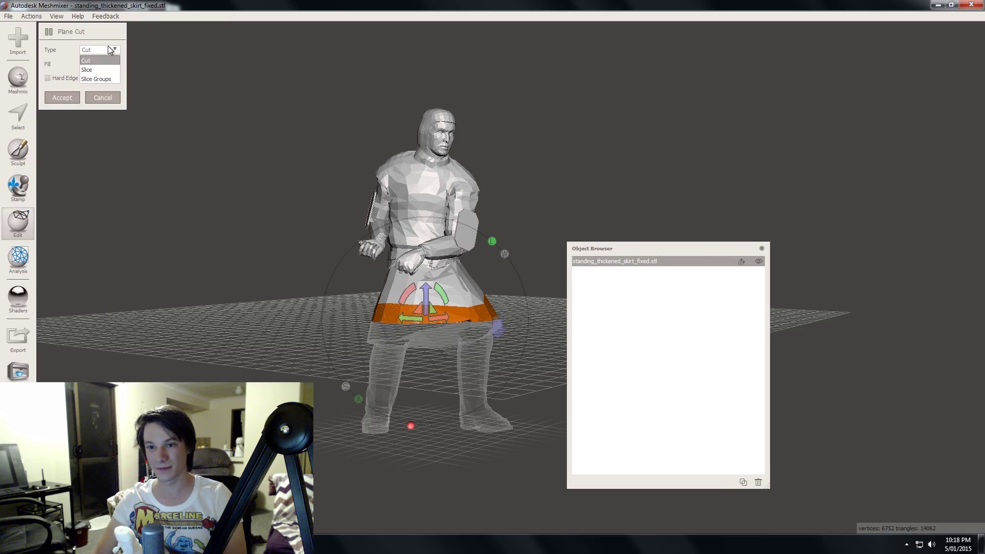
{"action": "left_click", "coordinate": [61, 98]}
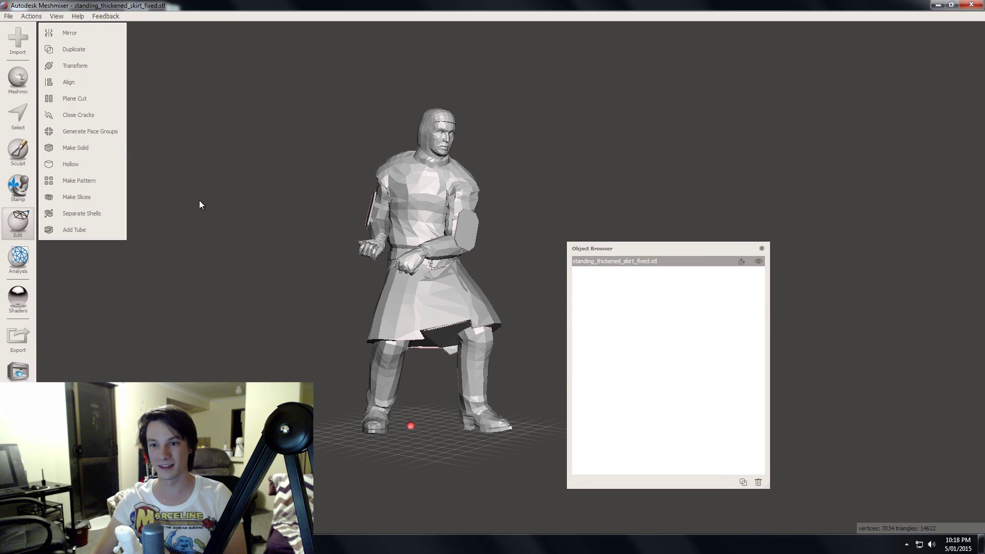
- Separate the sliced figure into shells and select the upper body shell, followed by the lower legs shell
{"action": "left_click", "coordinate": [97, 215]}
{"action": "left_click", "coordinate": [674, 262]}
{"action": "left_click", "coordinate": [676, 272]}
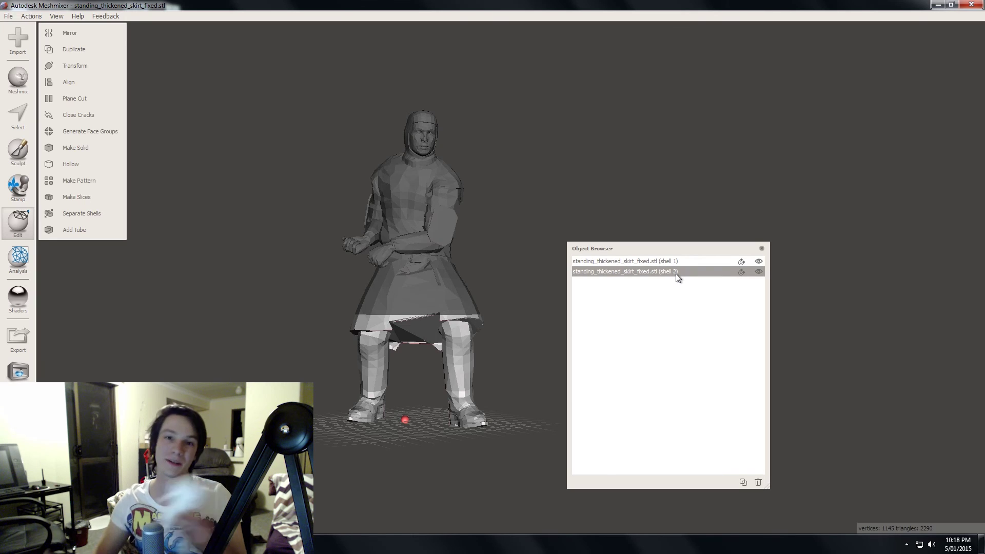